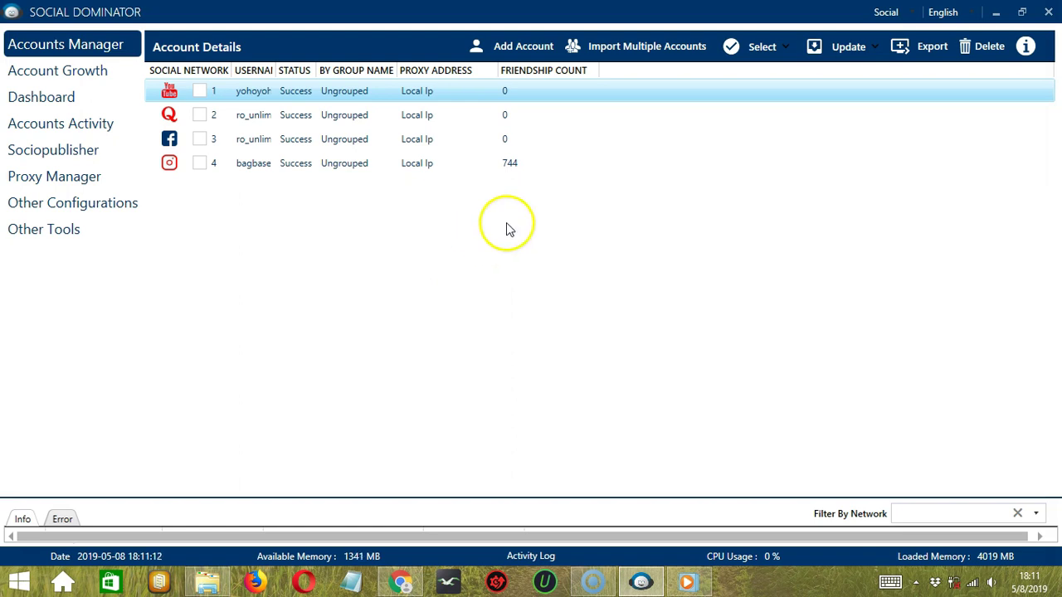
- Start a new Sociopublisher campaign and give its single post the description "Happy"
click(75, 155)
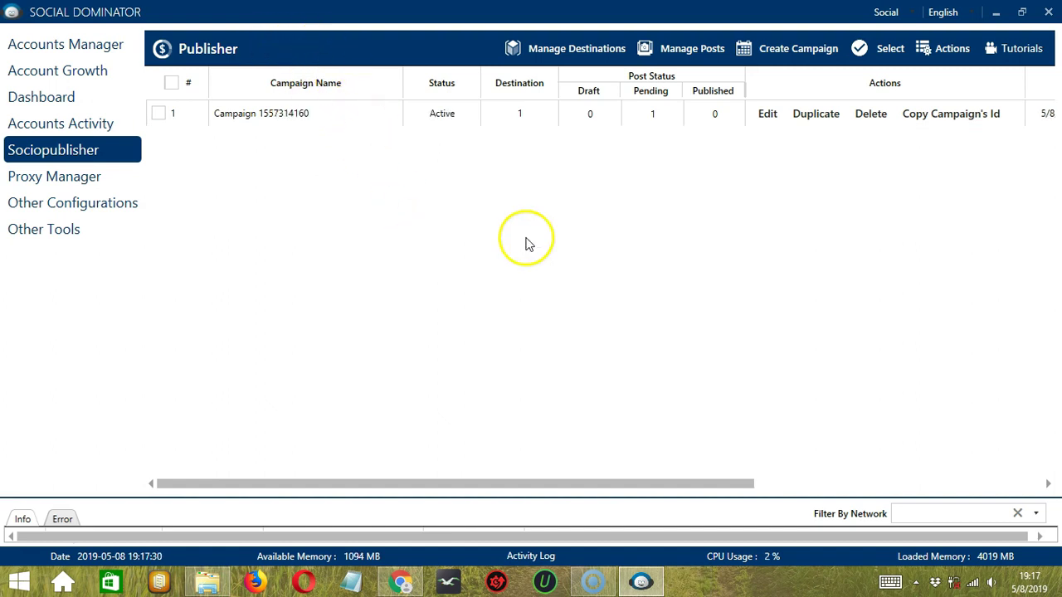
click(790, 51)
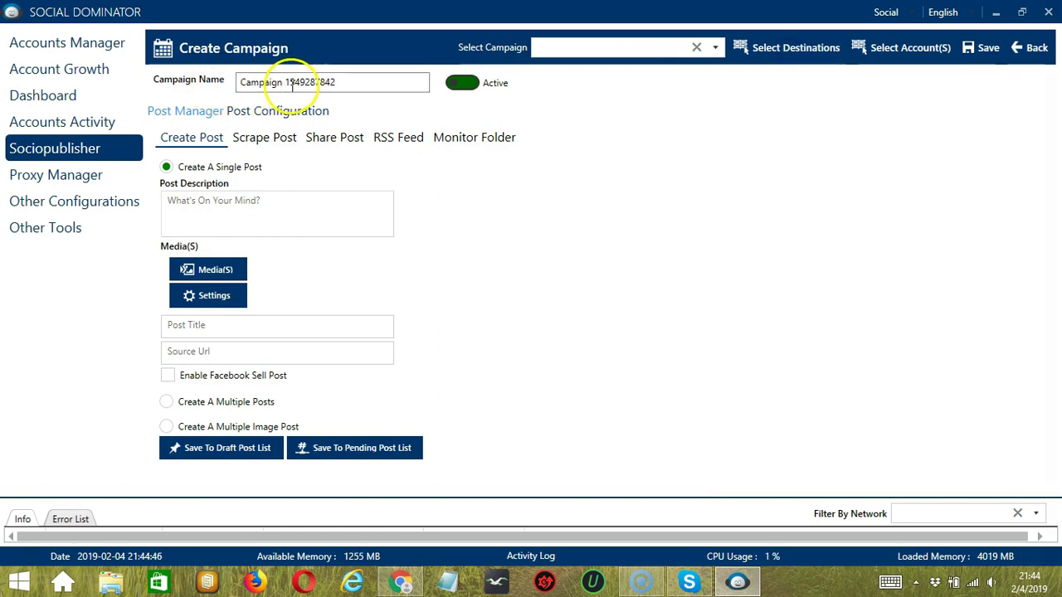
click(192, 143)
click(209, 166)
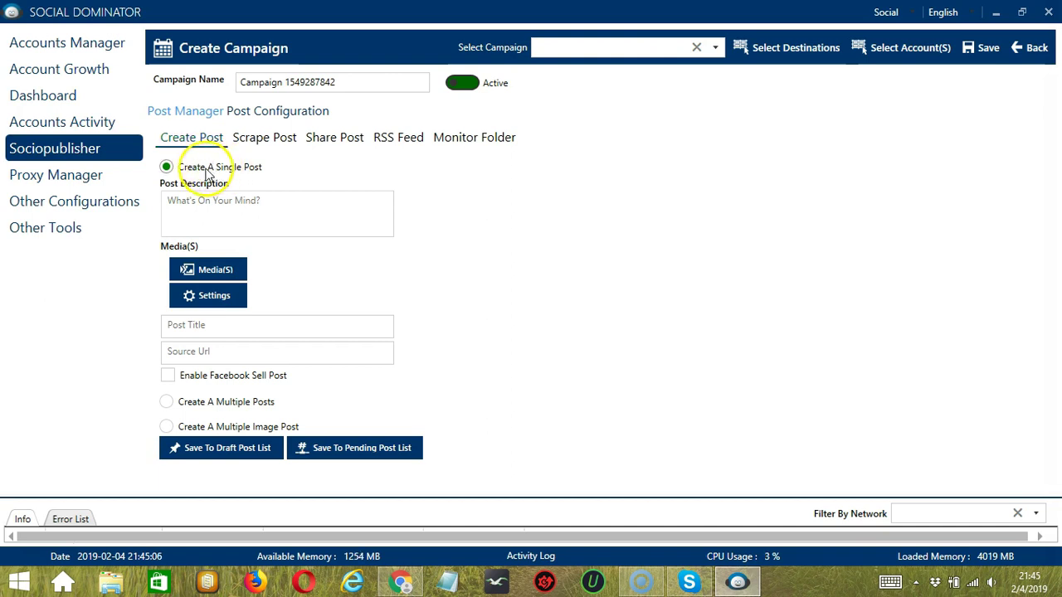
click(244, 202)
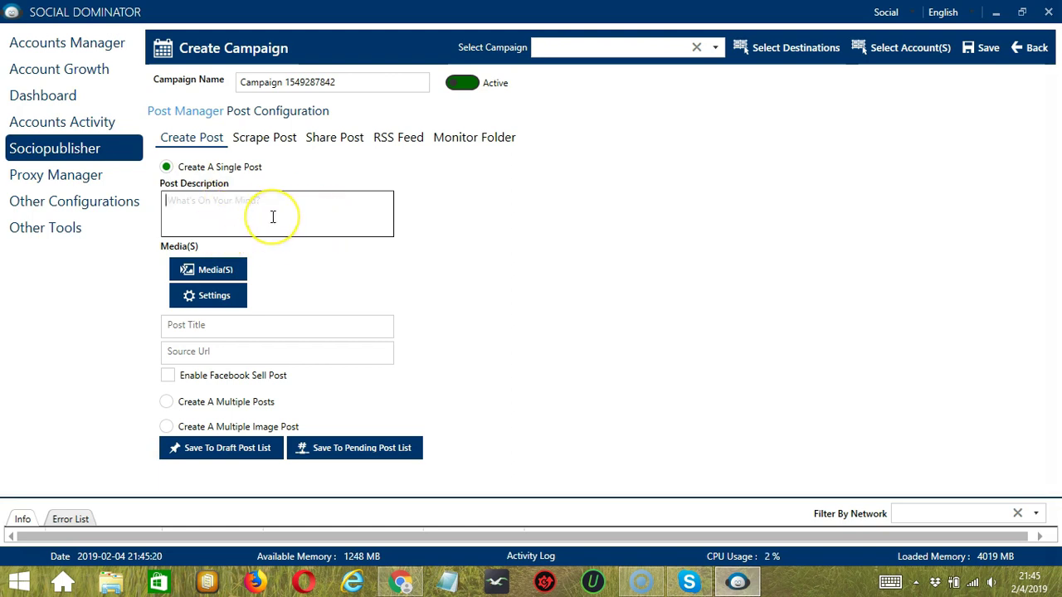
text(Happy)
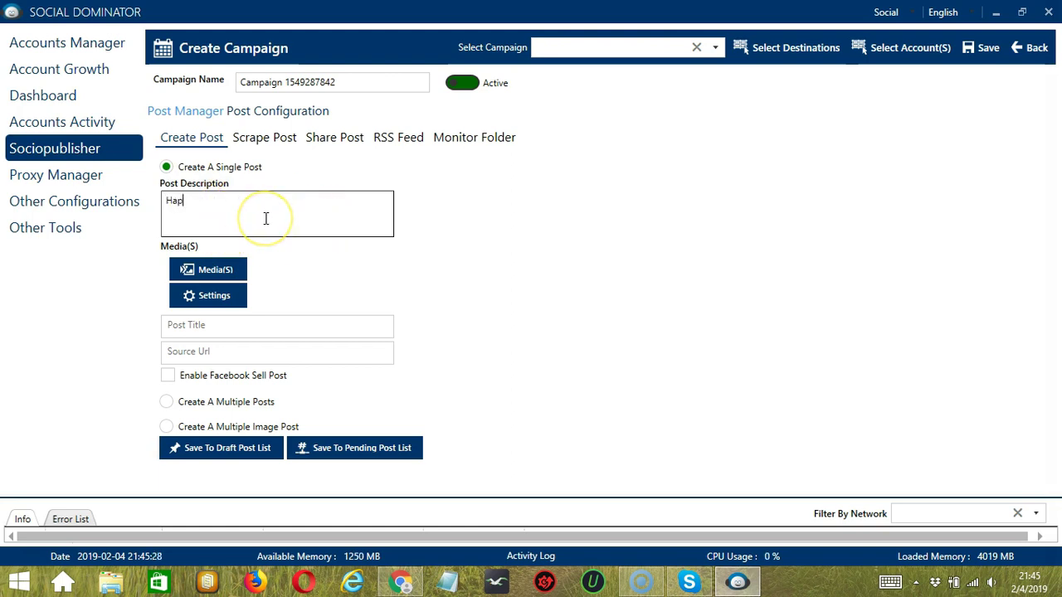
- Attach the image youtube.png from the Desktop to the single post
click(230, 267)
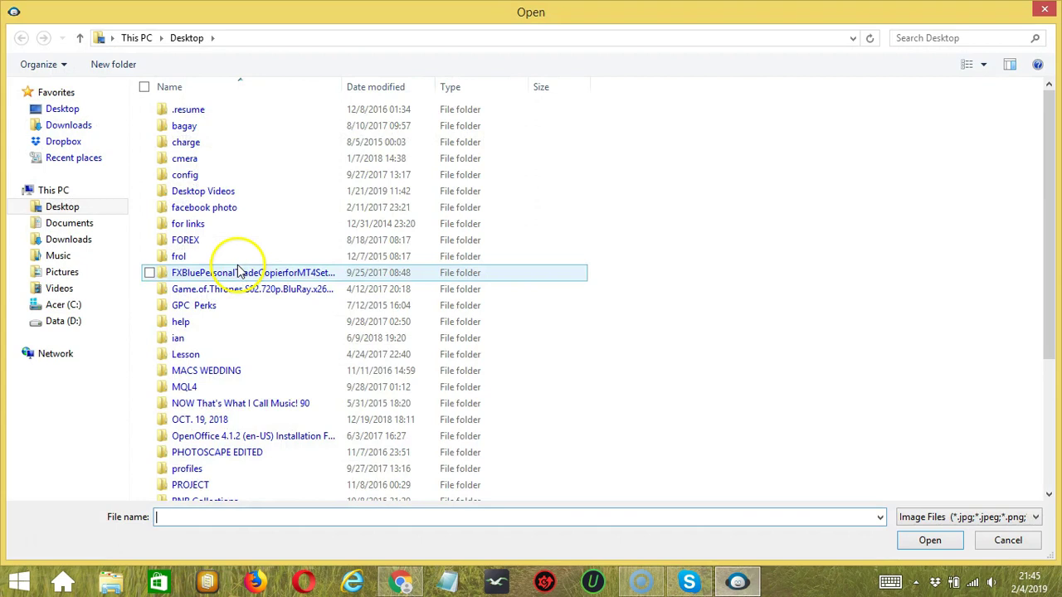
scroll(271, 350, down, 4)
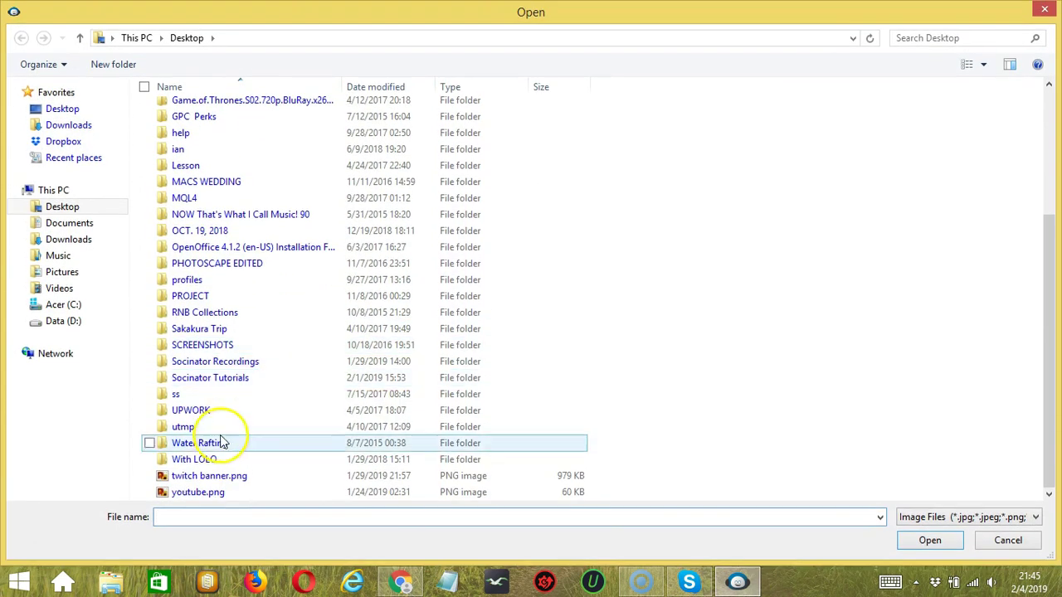
click(217, 493)
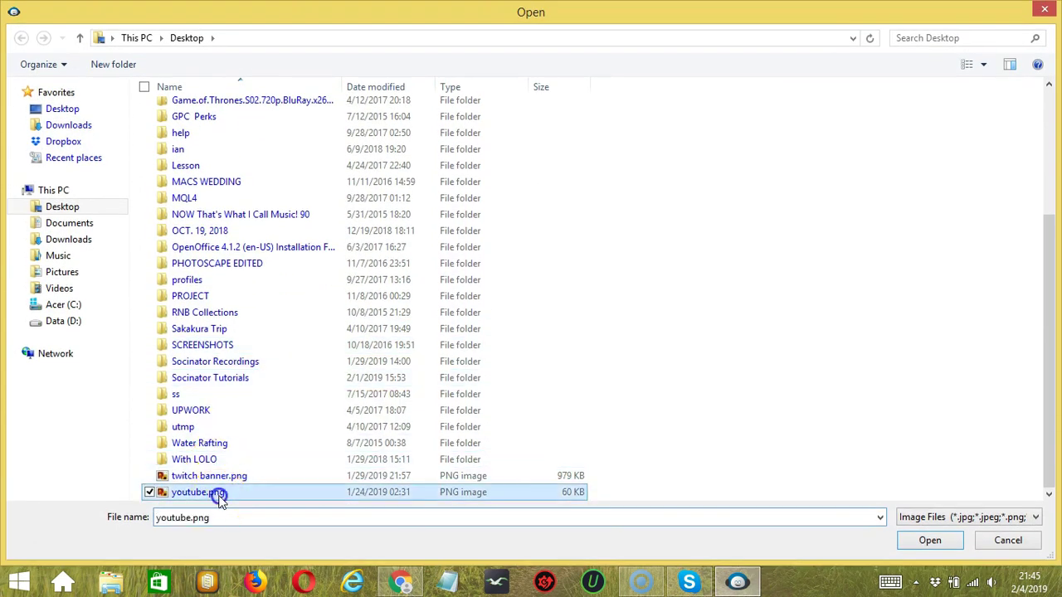
click(922, 539)
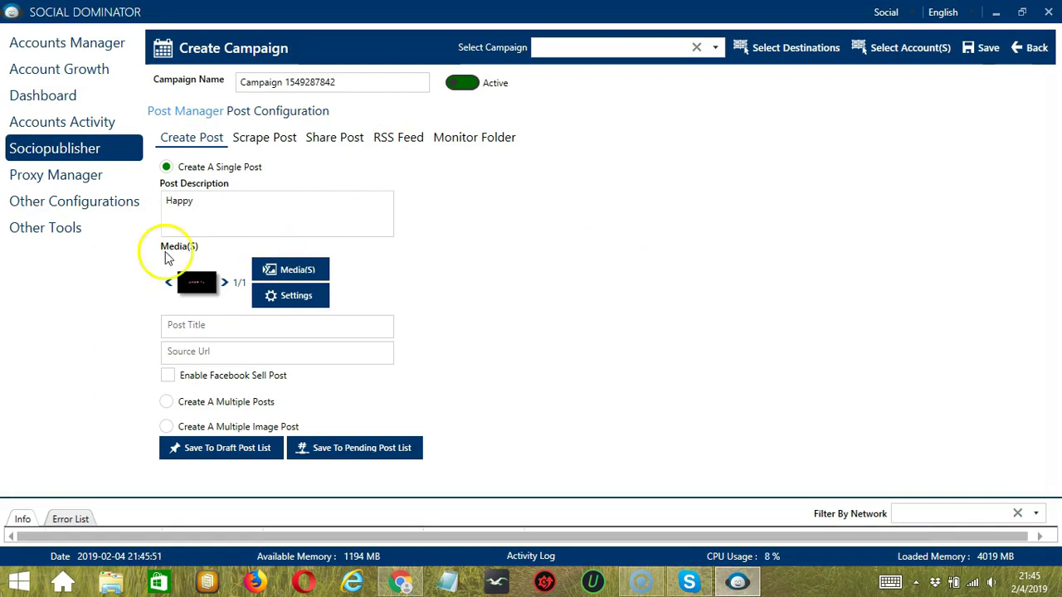
- In the post's Instagram settings, enable posting as part of the story and posting using geo location
click(300, 300)
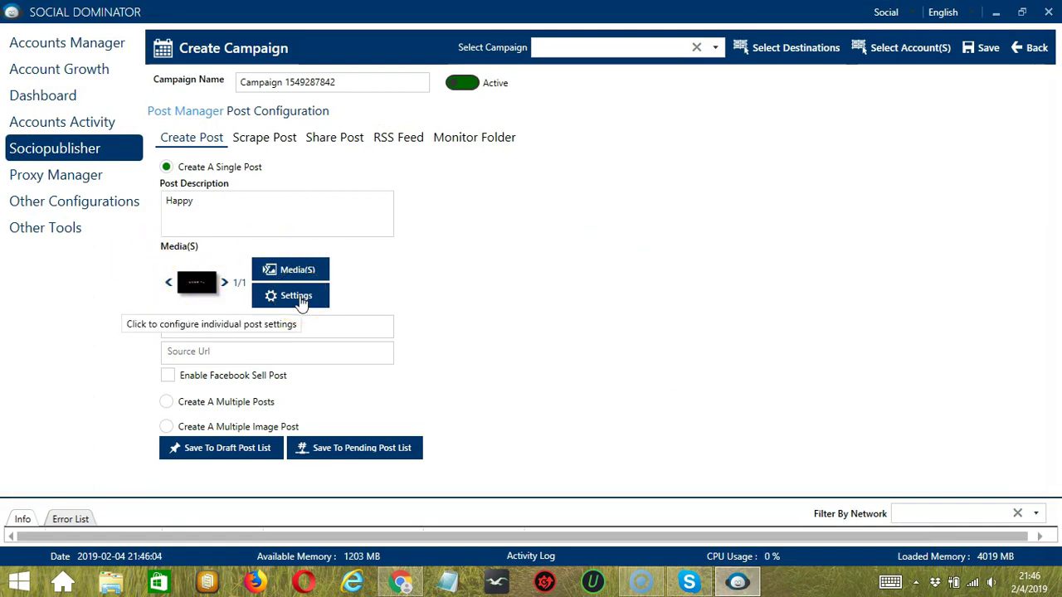
click(356, 240)
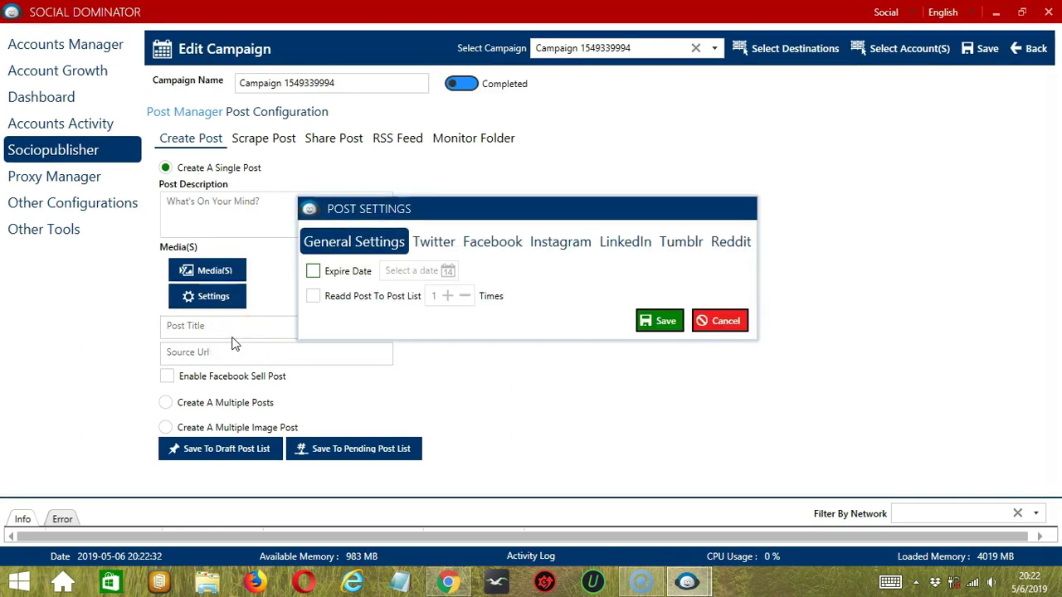
click(572, 244)
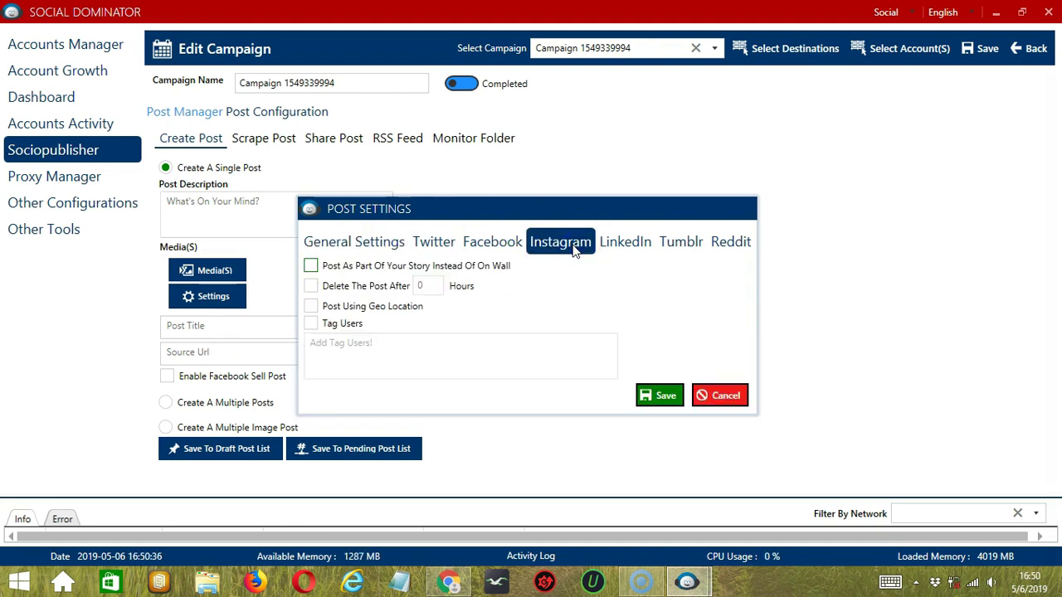
click(311, 267)
click(310, 307)
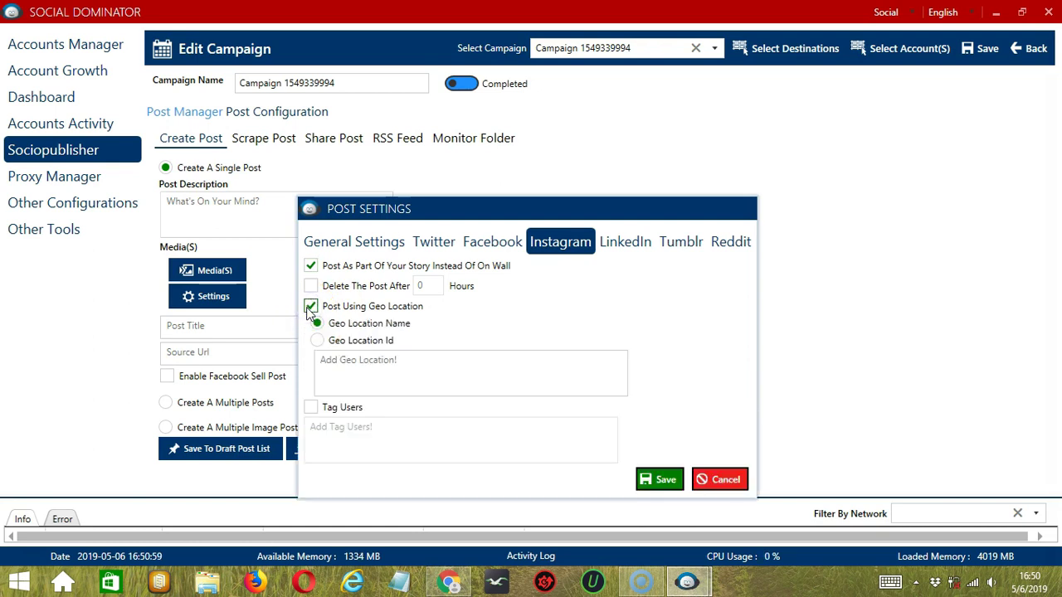
- Copy the place name "Tokyo Disneyland" from its Instagram location page into the post's geo location name
click(351, 360)
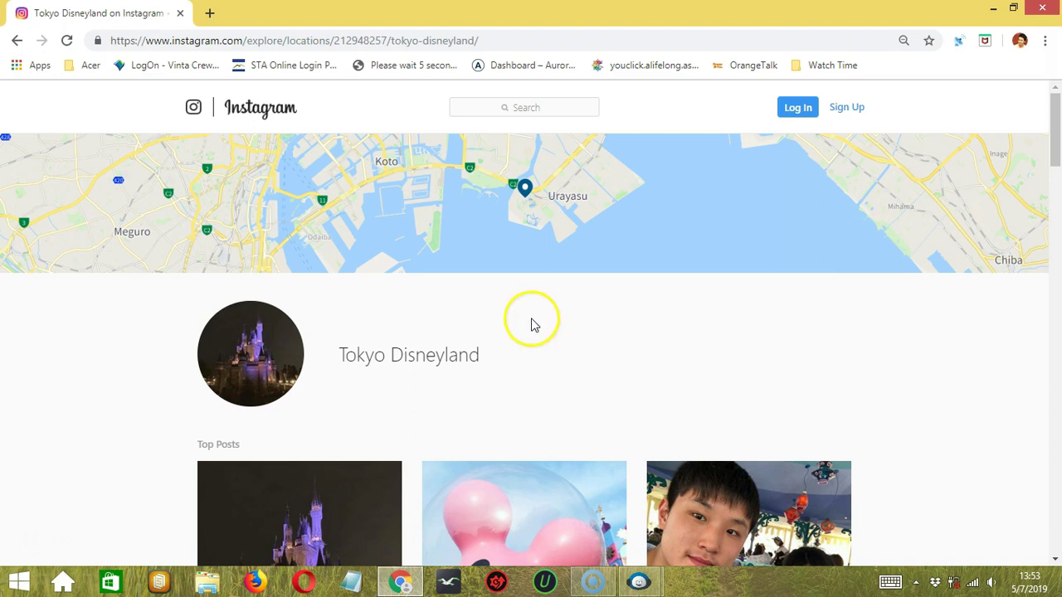
triple_click(427, 353)
key(ctrl+c)
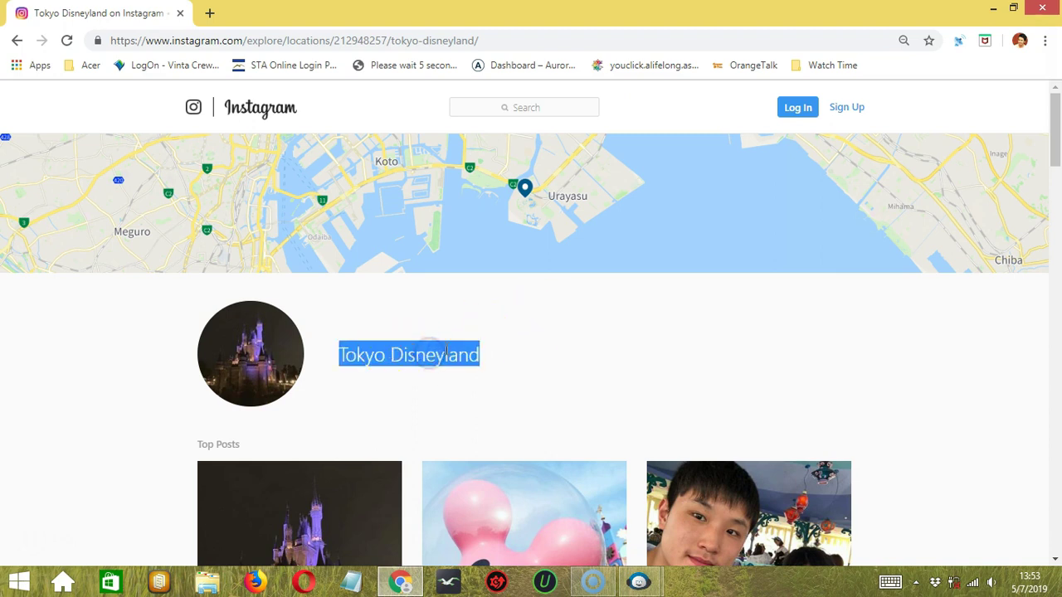
key(alt+Tab)
key(ctrl+v)
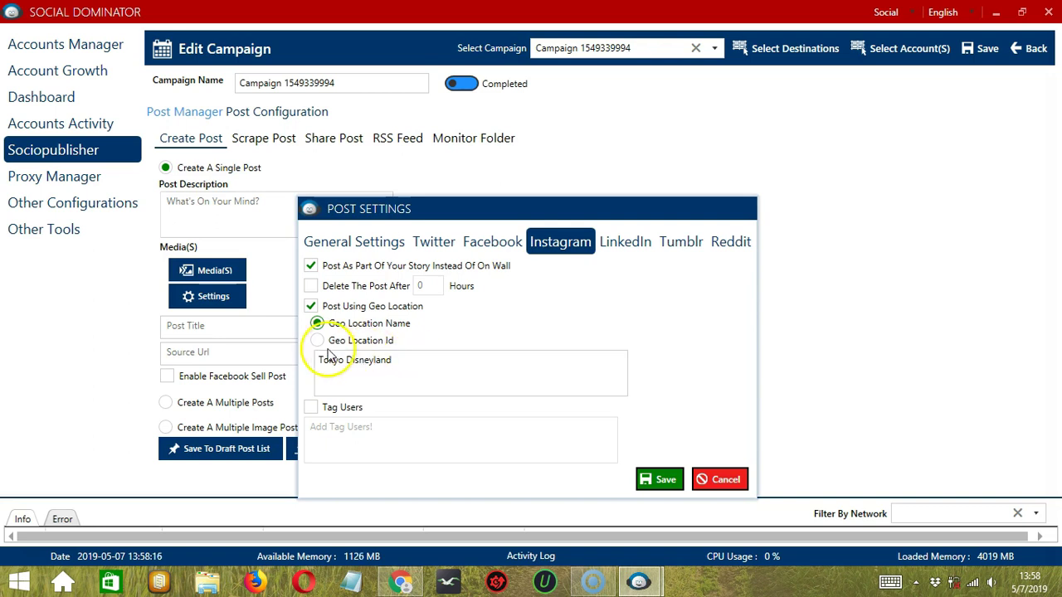
- Switch the geo location to an Id and enter 212948257, copied from the Tokyo Disneyland page's Instagram URL
click(316, 341)
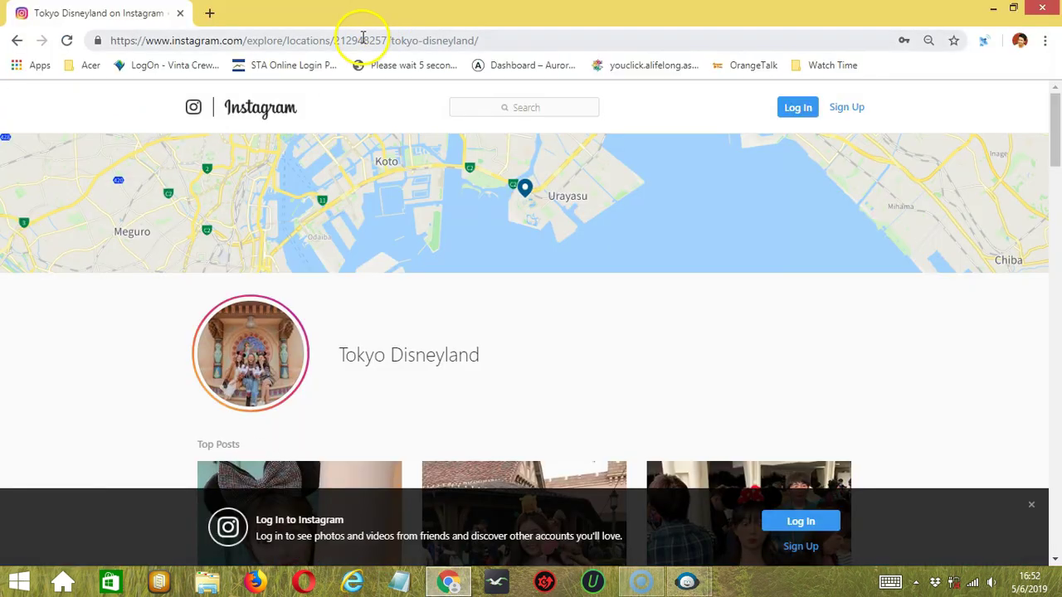
double_click(362, 39)
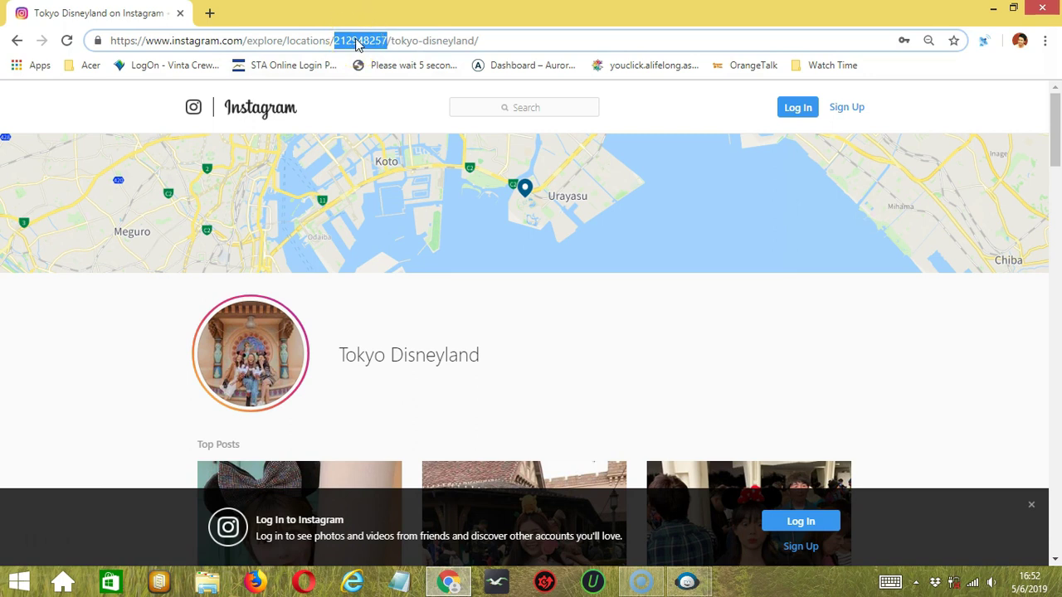
key(ctrl+c)
key(alt+Tab)
click(379, 360)
key(ctrl+v)
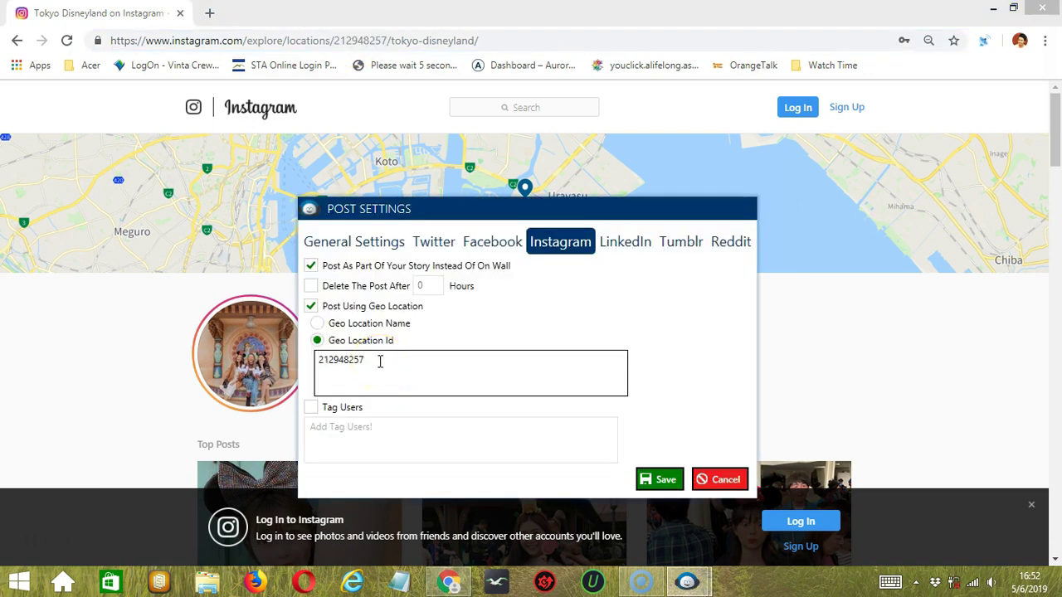
- Enable tagging users with "therock,username2.username3" and save the Instagram post settings
click(310, 407)
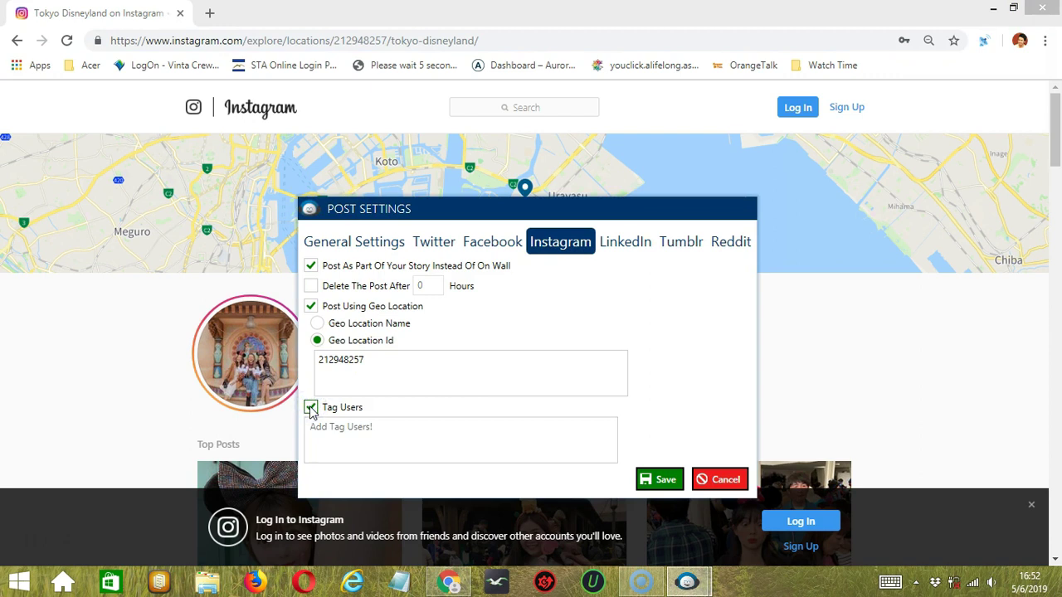
click(340, 430)
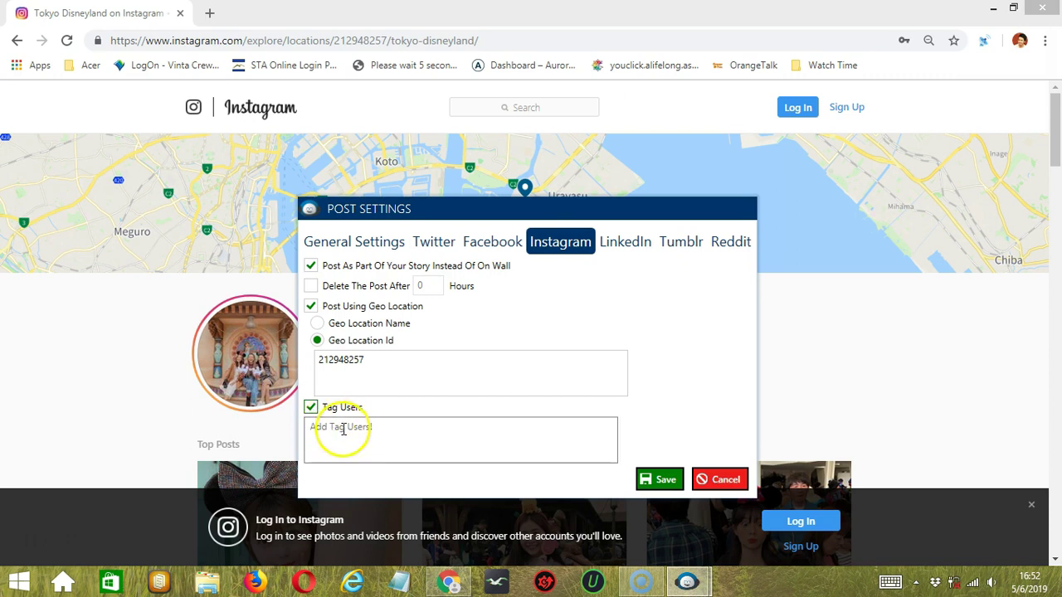
click(356, 433)
text(th)
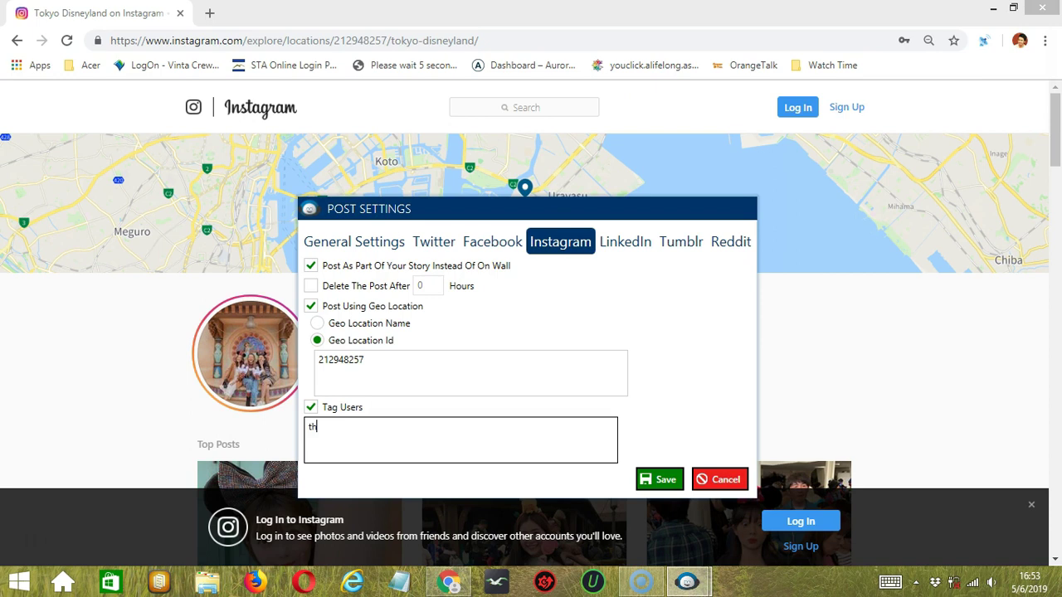
text(erock,username2.username3)
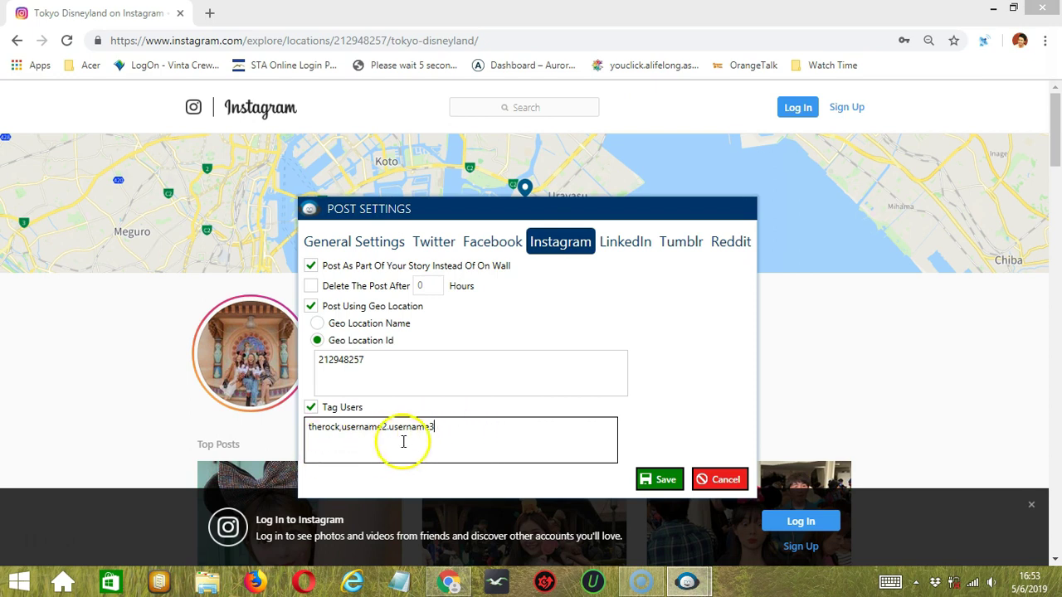
click(486, 437)
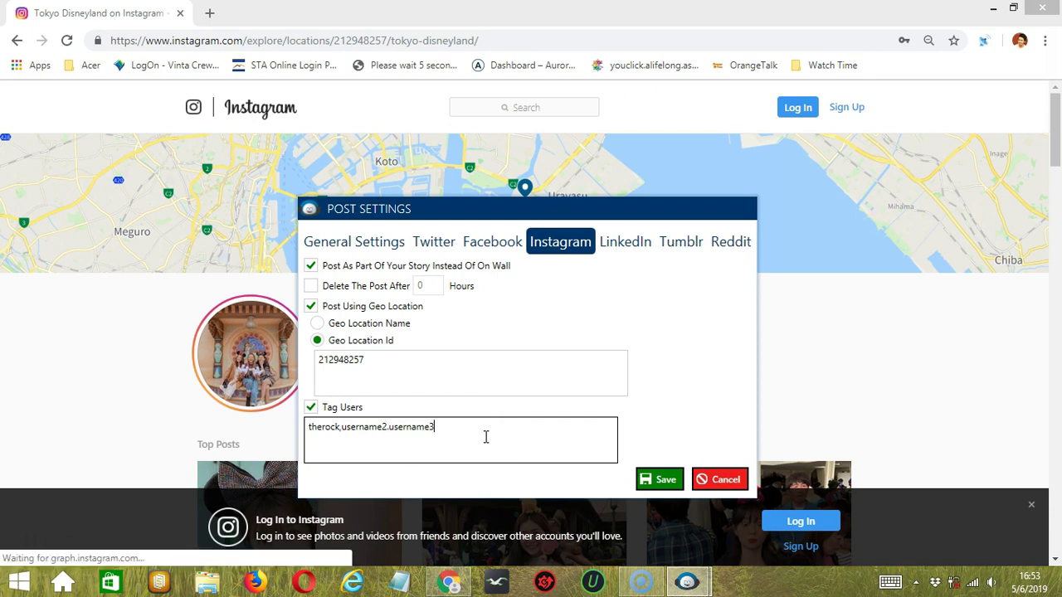
click(661, 479)
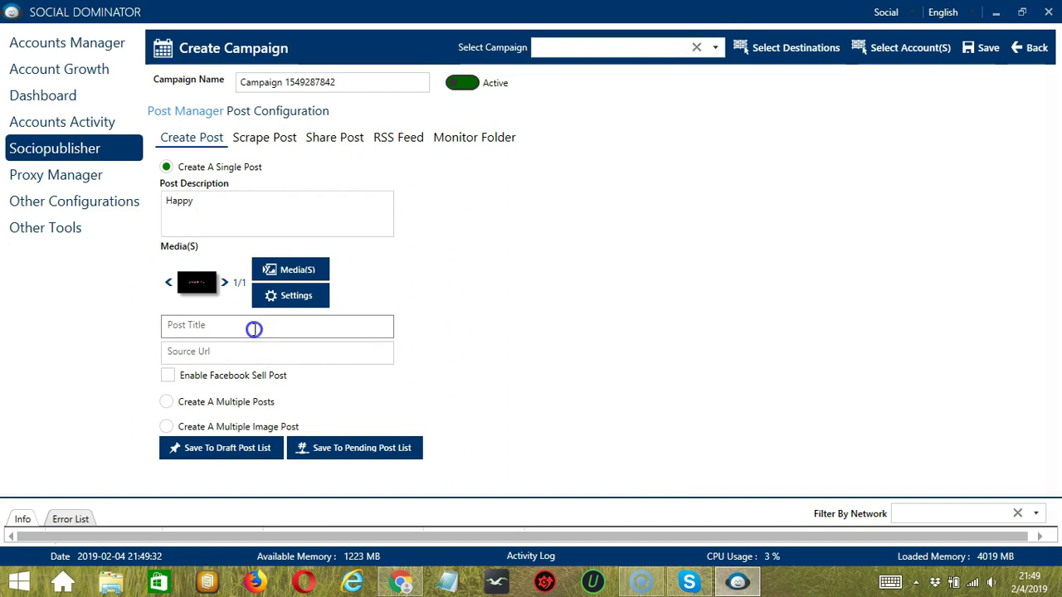
- Enable the Facebook sell post option for the single post and go through its selling detail fields
click(253, 330)
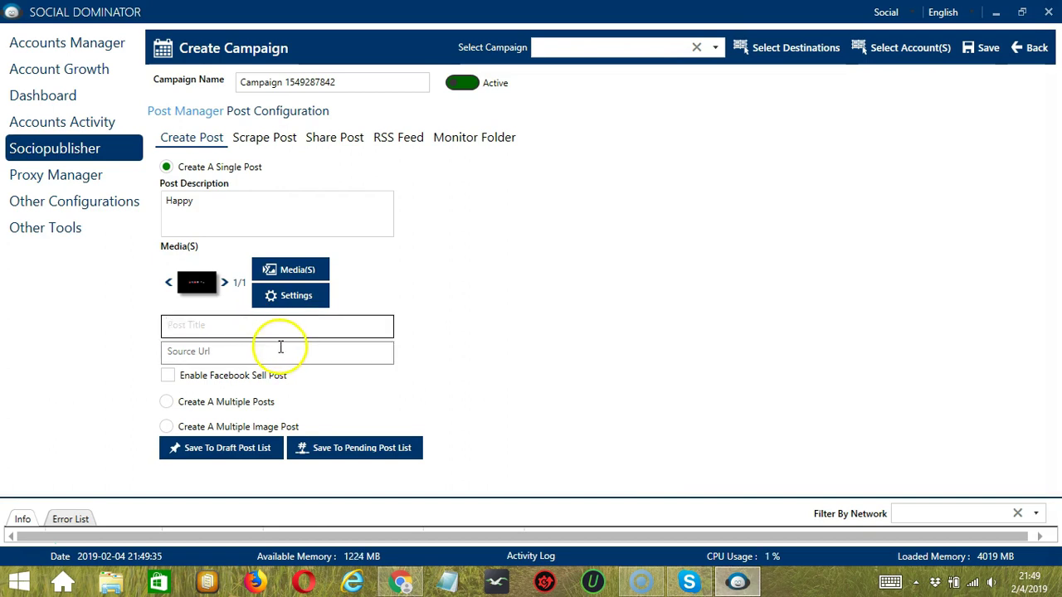
click(168, 377)
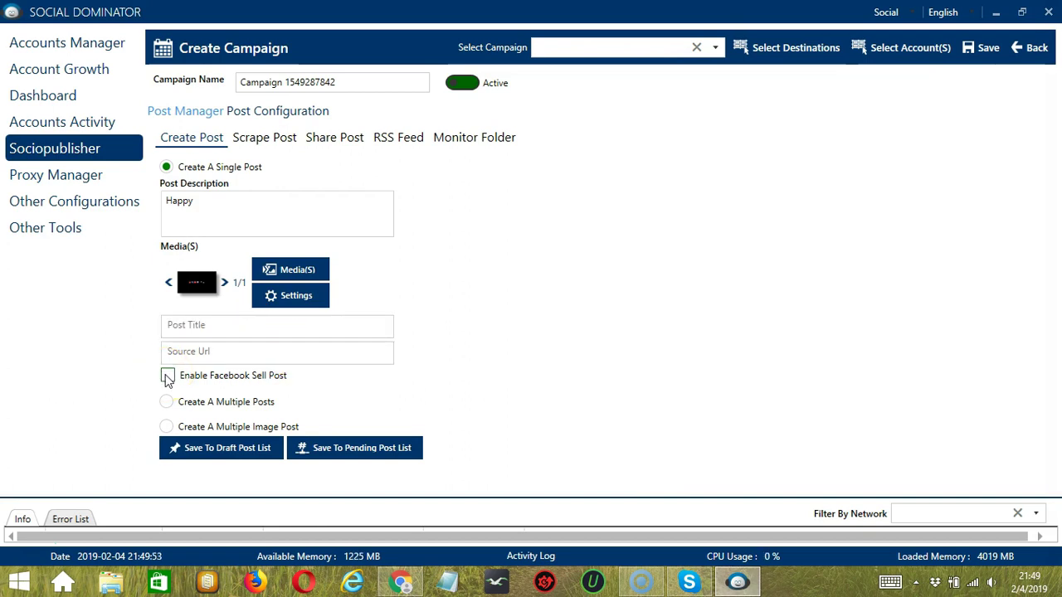
click(168, 377)
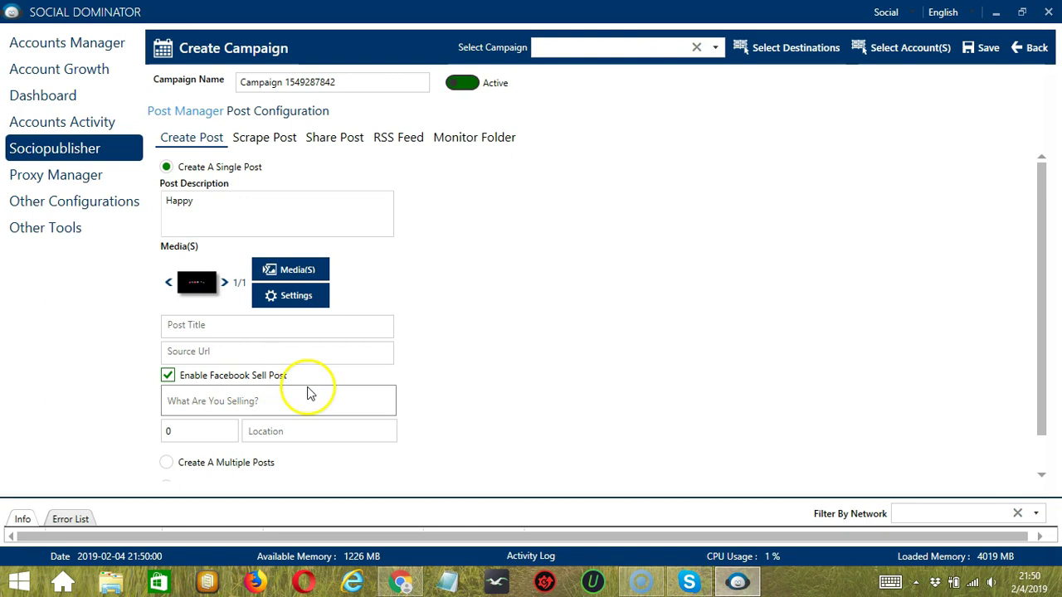
click(208, 401)
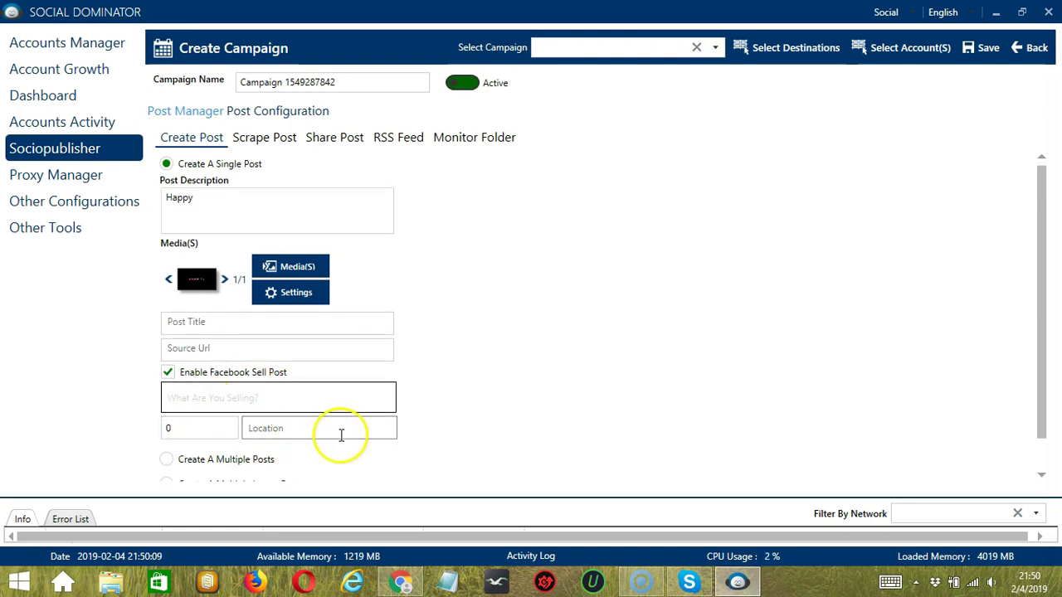
scroll(486, 230, down, 1)
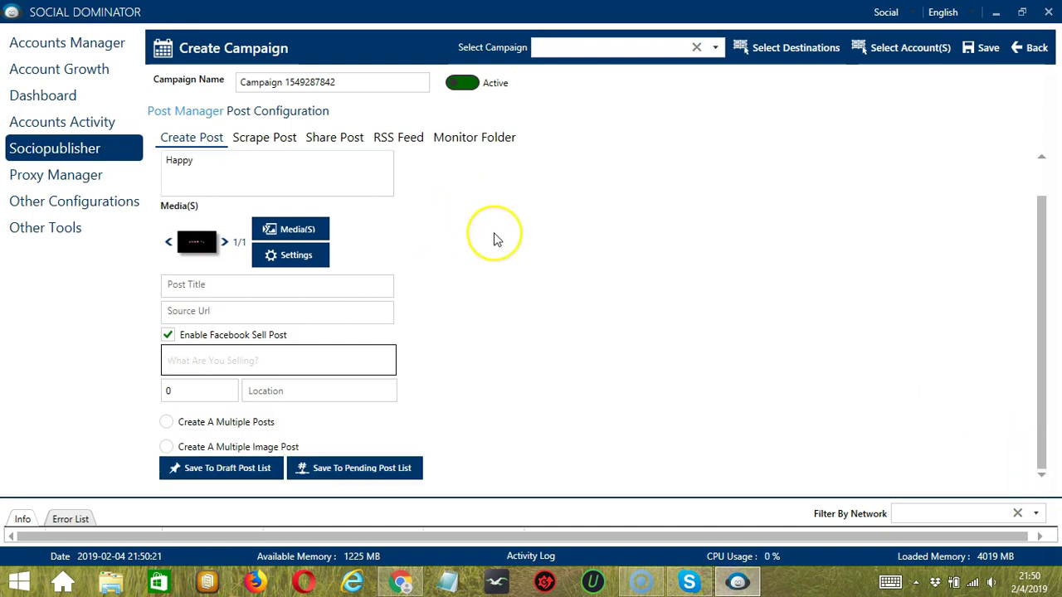
- Switch to creating multiple posts and add a first post with the description "Happy"
click(167, 423)
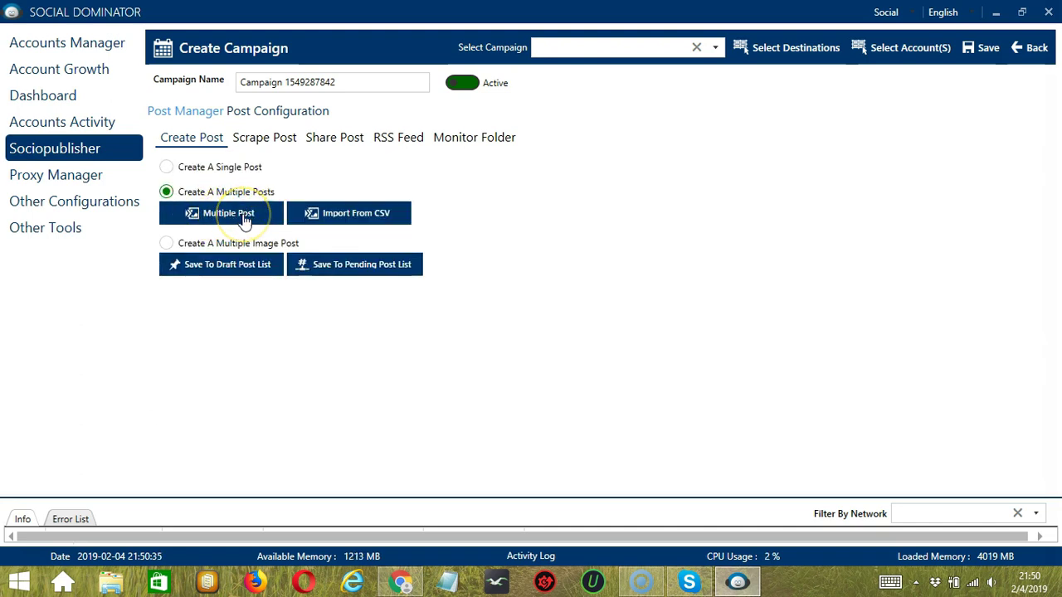
click(246, 218)
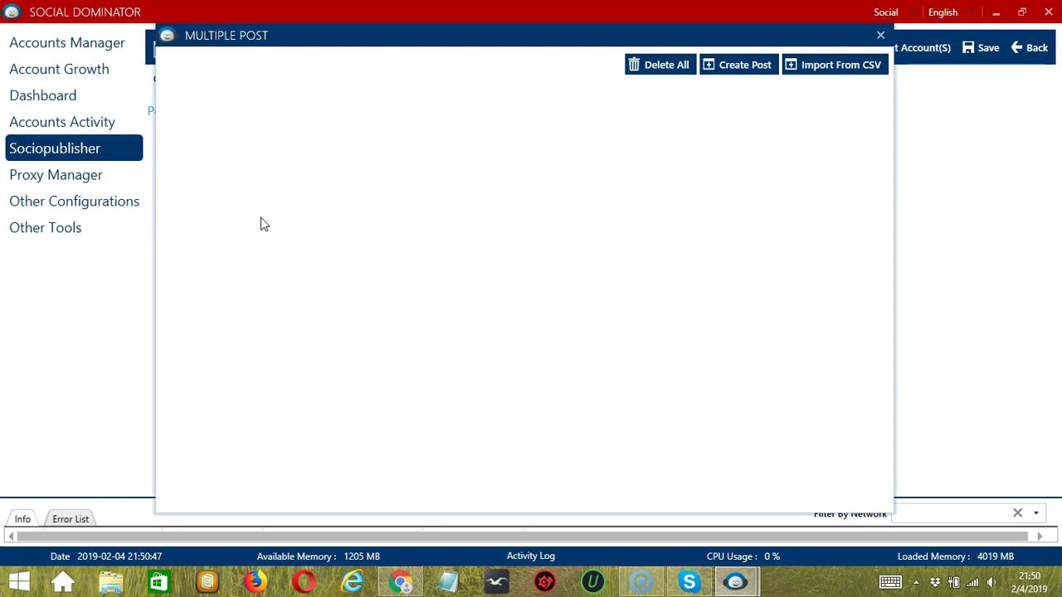
click(735, 76)
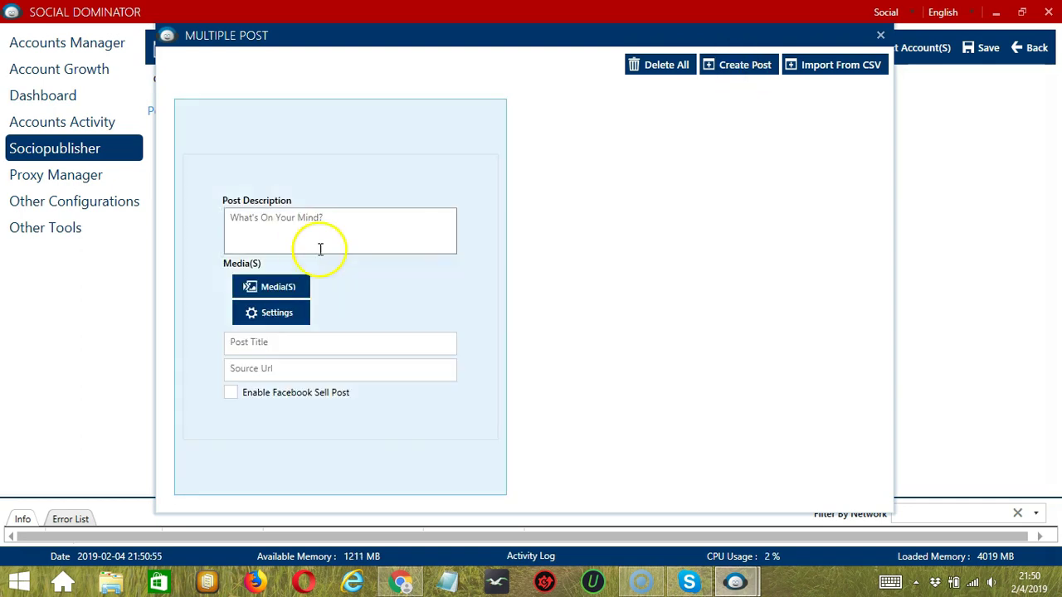
click(311, 219)
text(Happy)
- Add youtube.png from the Desktop as the media of the "Happy" post
click(303, 282)
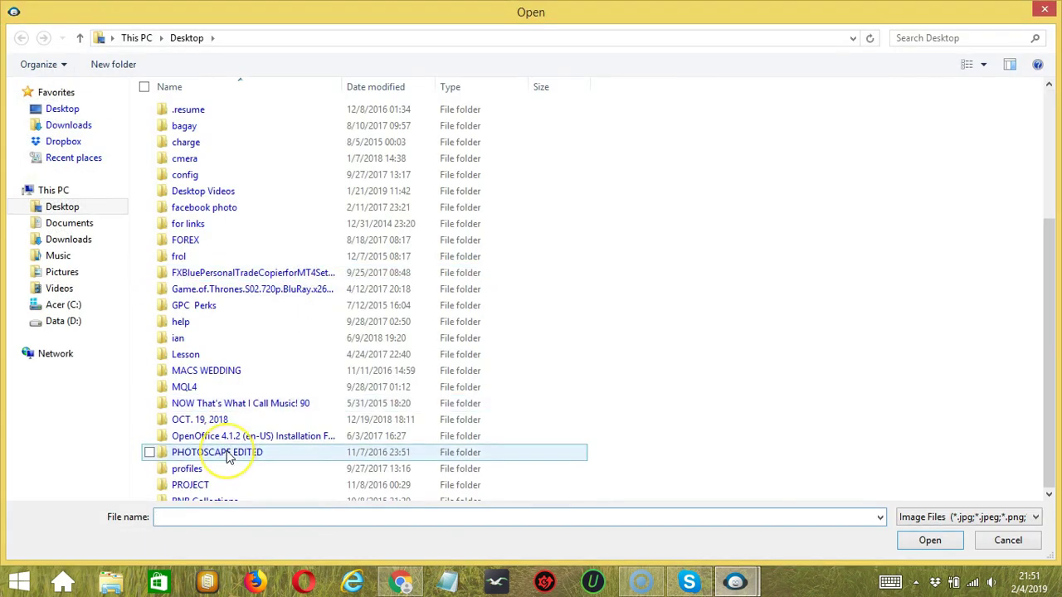
scroll(220, 465, down, 4)
click(203, 492)
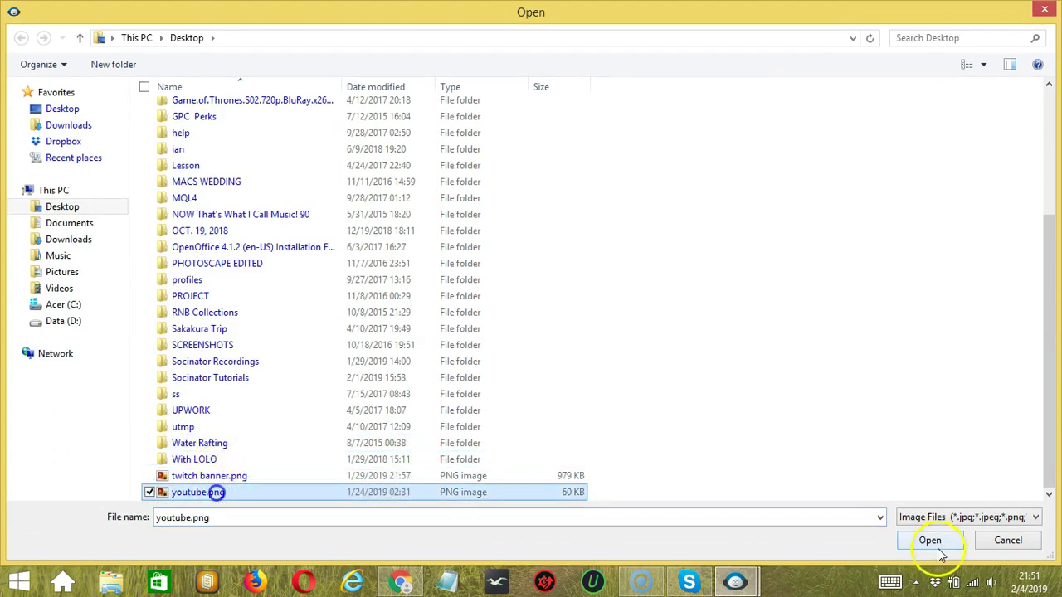
click(930, 540)
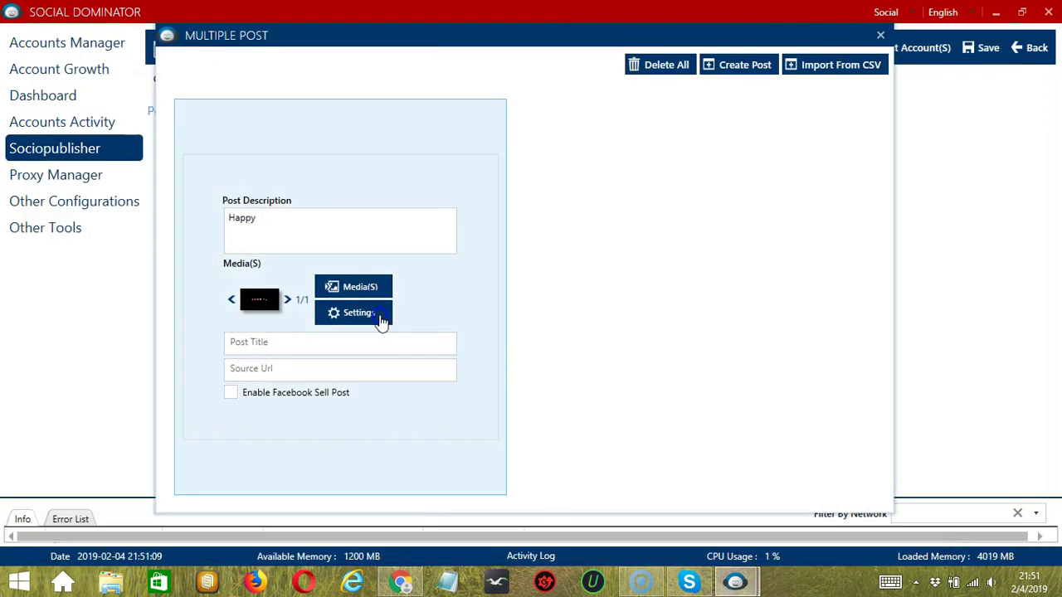
- Look at the "Happy" post's settings, post title and source URL fields without entering anything
click(382, 320)
click(667, 325)
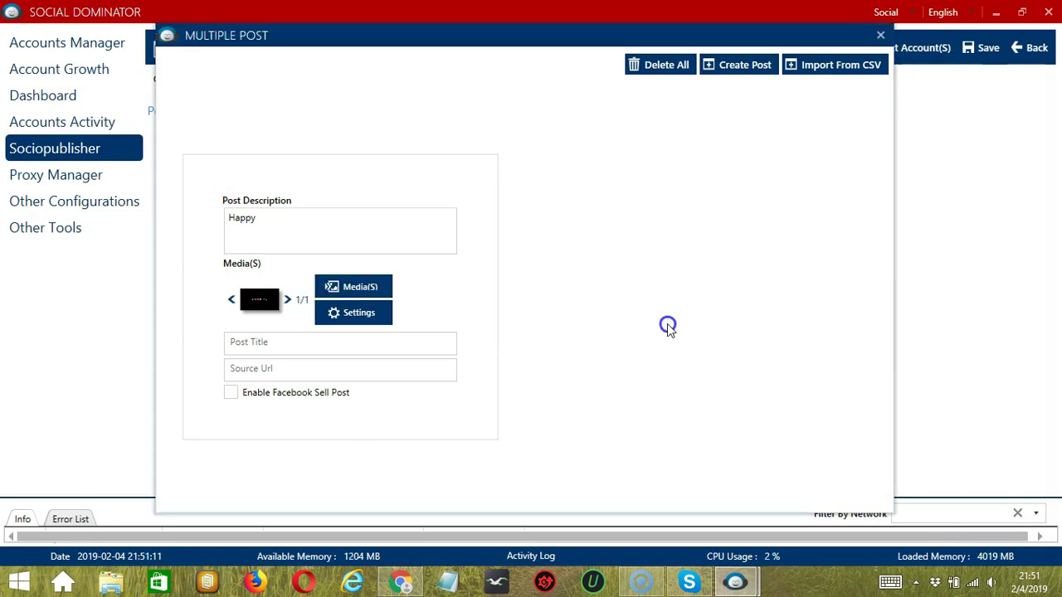
click(313, 345)
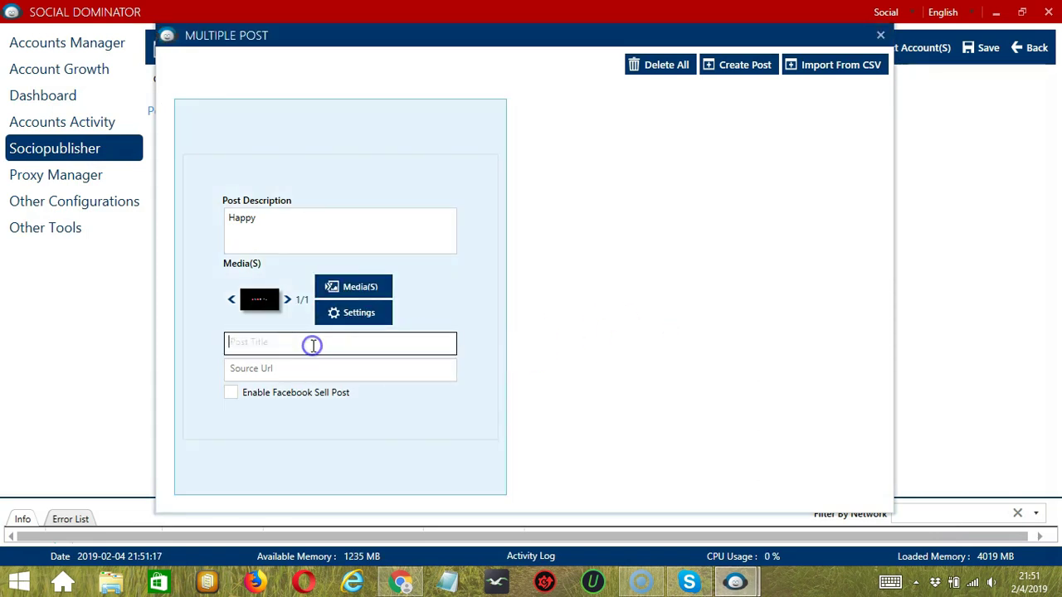
click(316, 365)
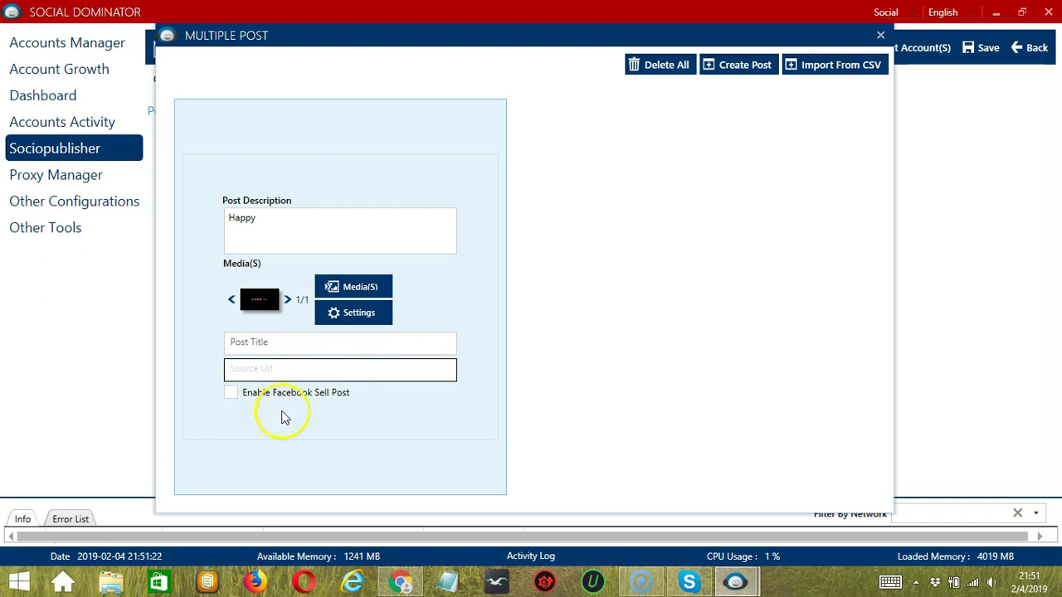
- Look at the CSV import inside and outside the multiple post window, closing that window and choosing no file
click(840, 66)
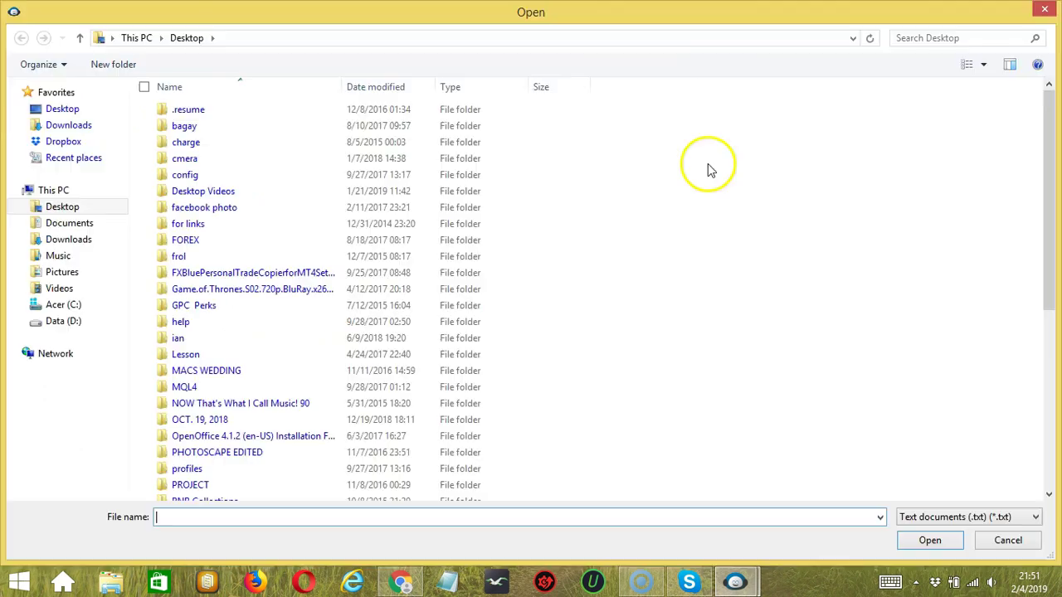
click(1018, 544)
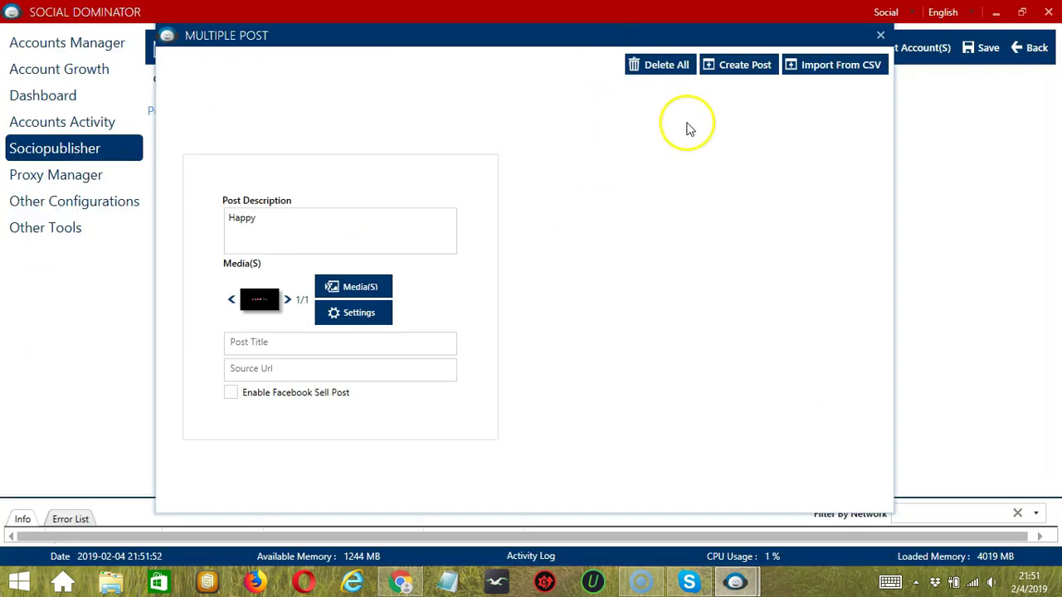
click(653, 77)
click(880, 35)
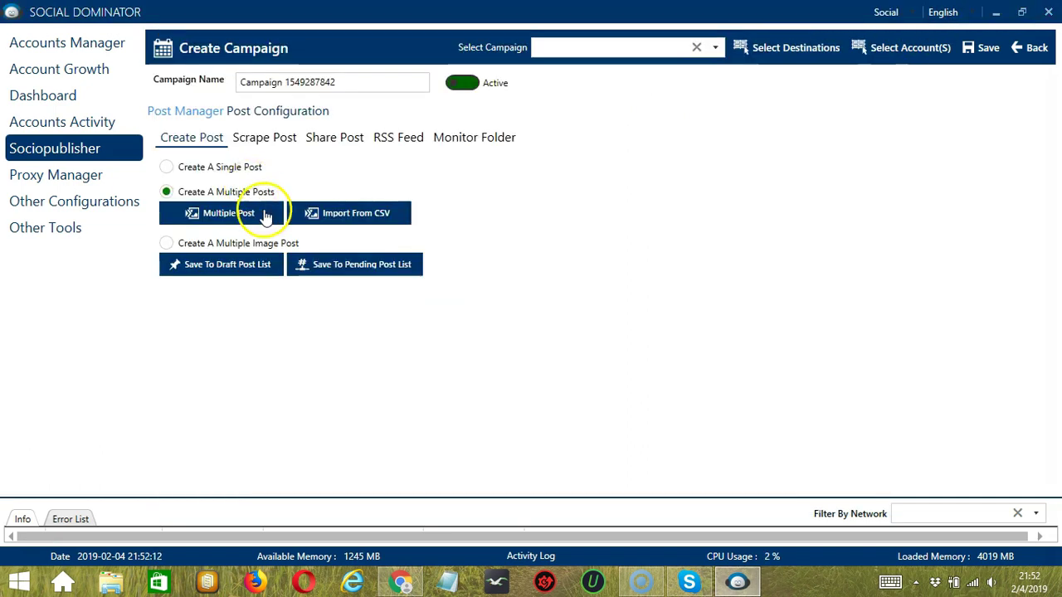
click(400, 217)
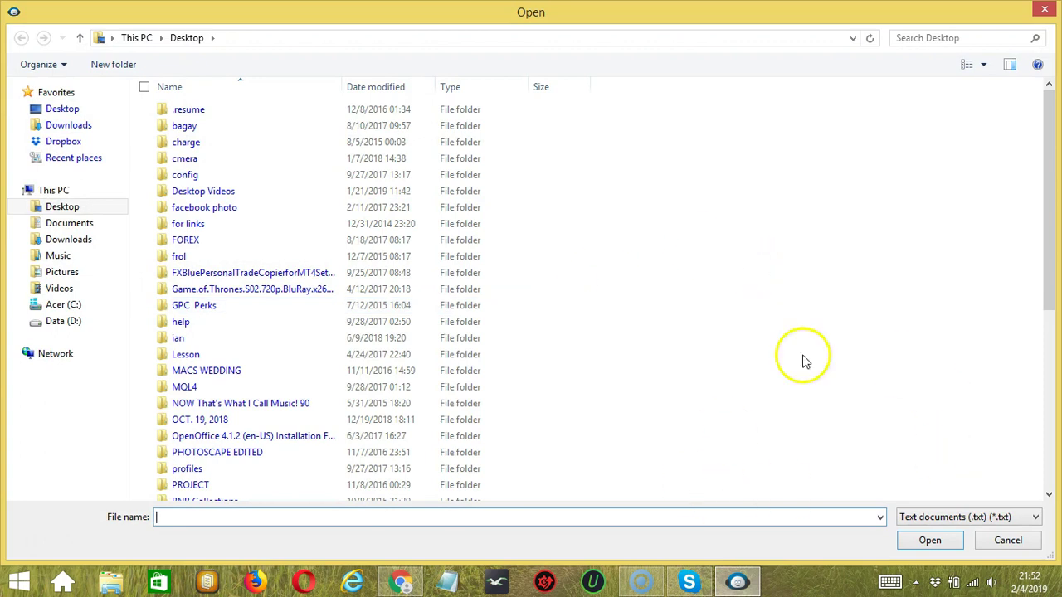
click(1013, 547)
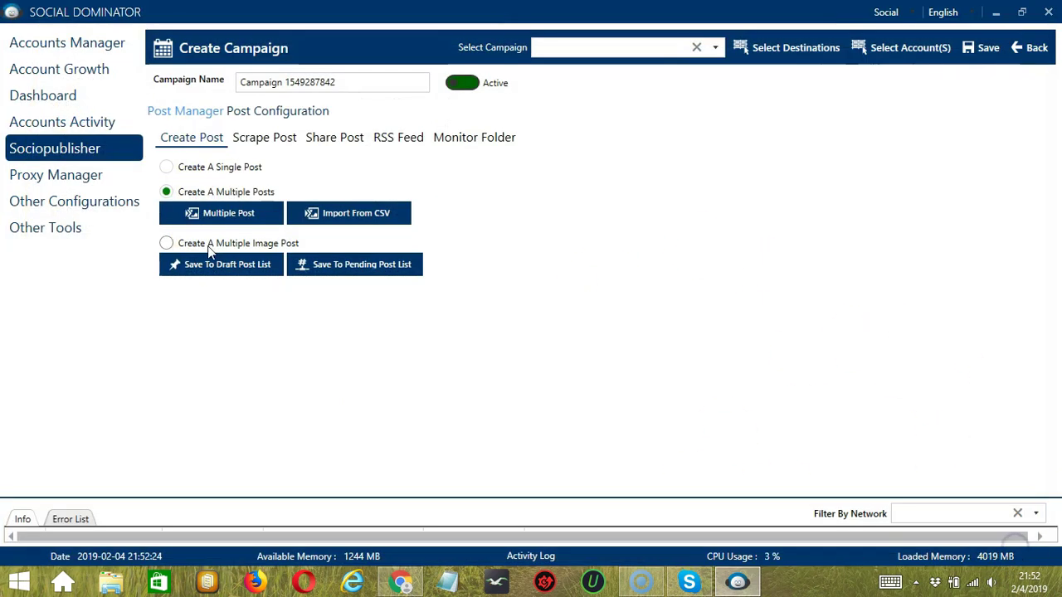
- Switch to creating a multiple image post, choose Upload Post Description and enable Add Only Unique Post
click(191, 245)
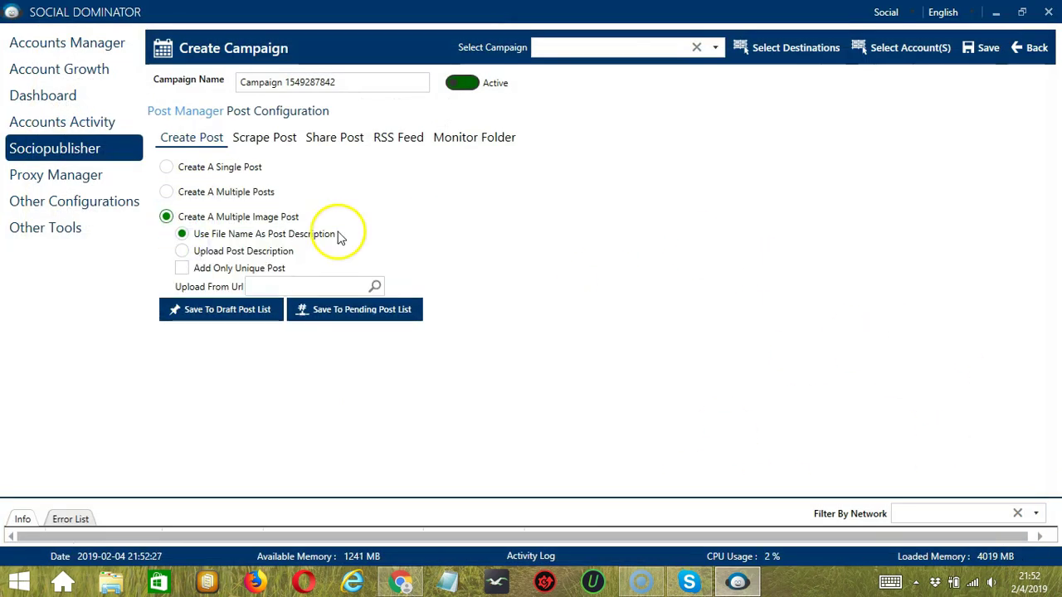
click(579, 249)
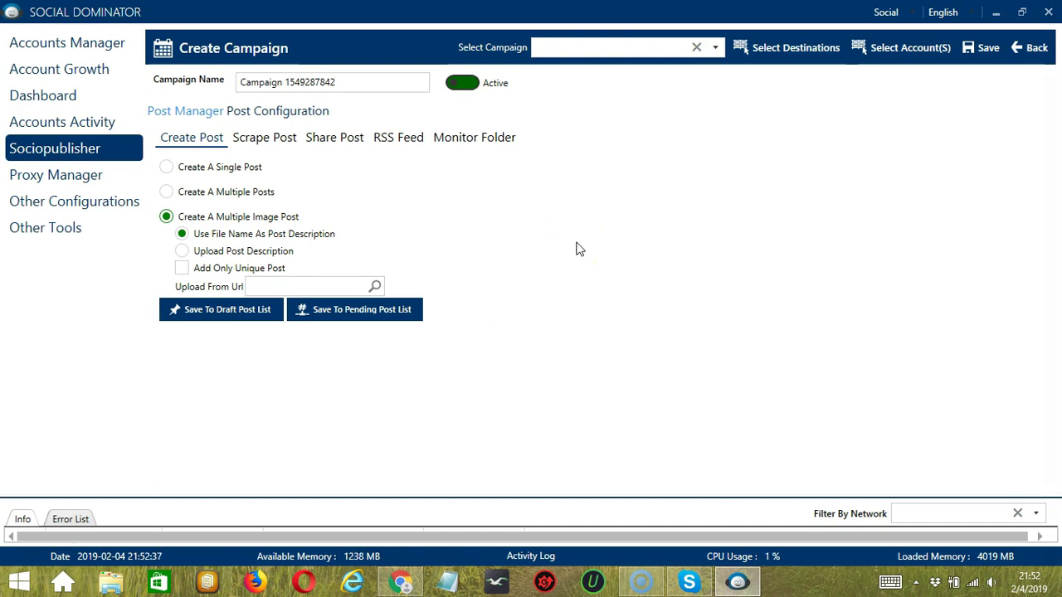
drag(180, 235, 279, 243)
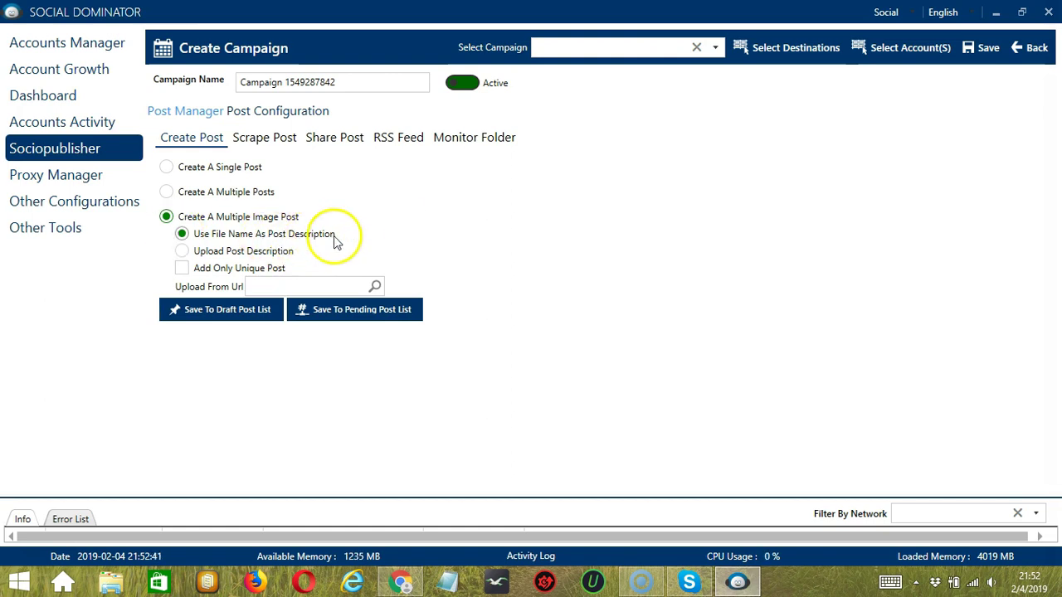
click(254, 254)
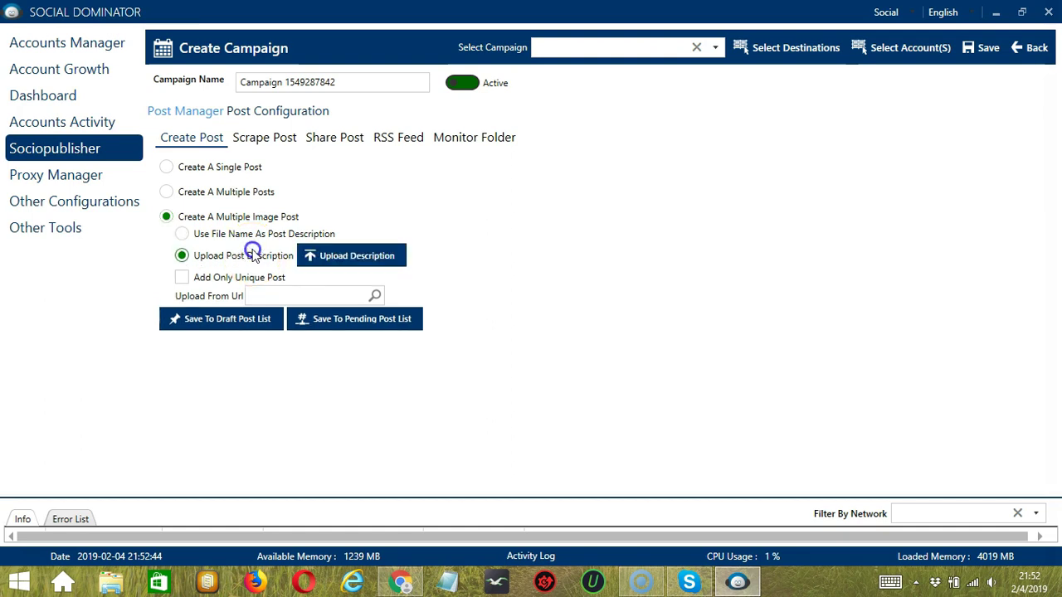
click(368, 264)
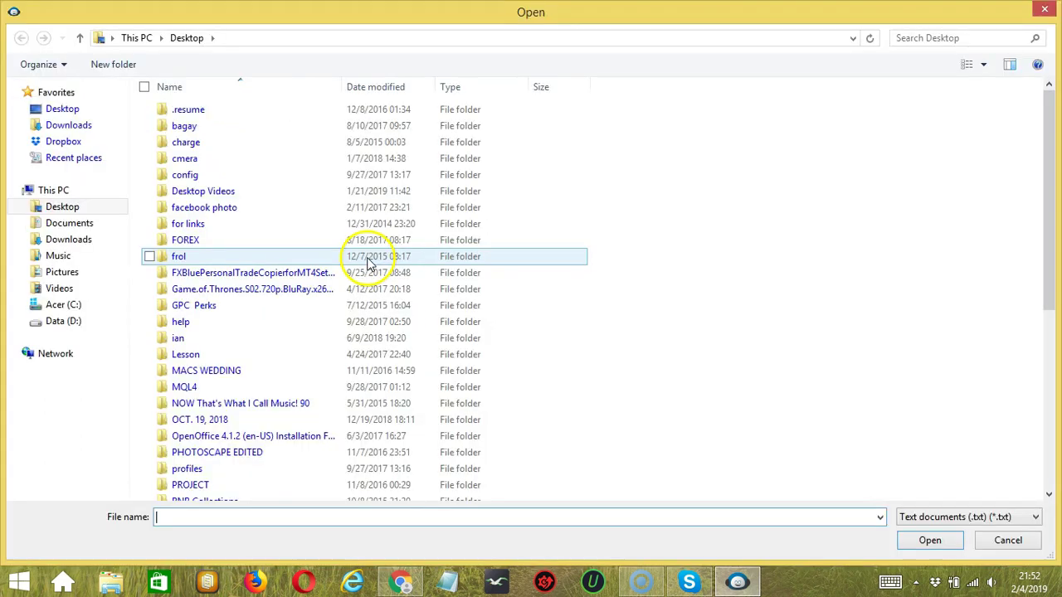
click(1007, 540)
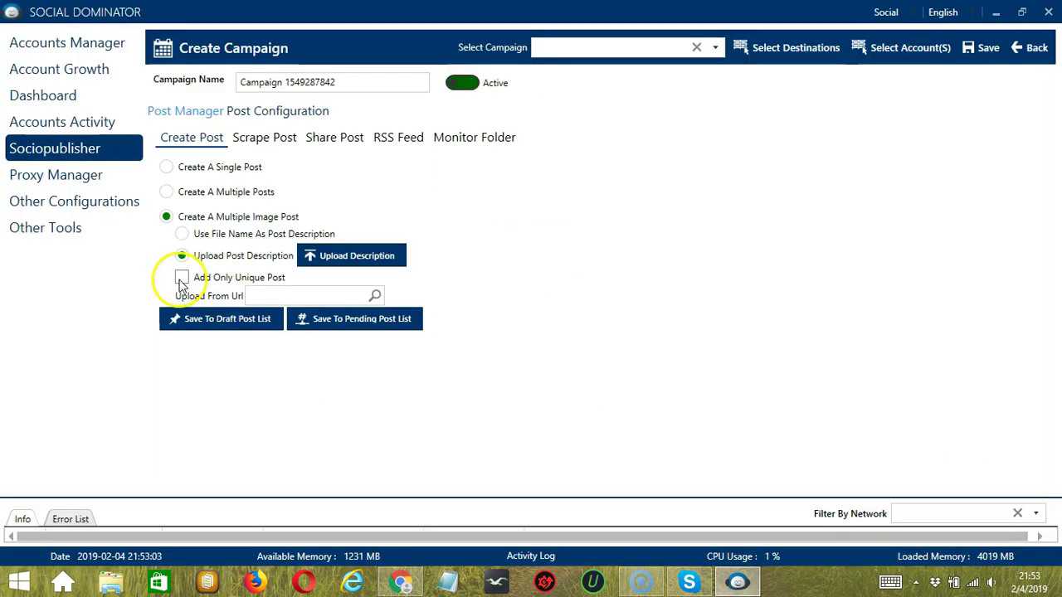
click(182, 280)
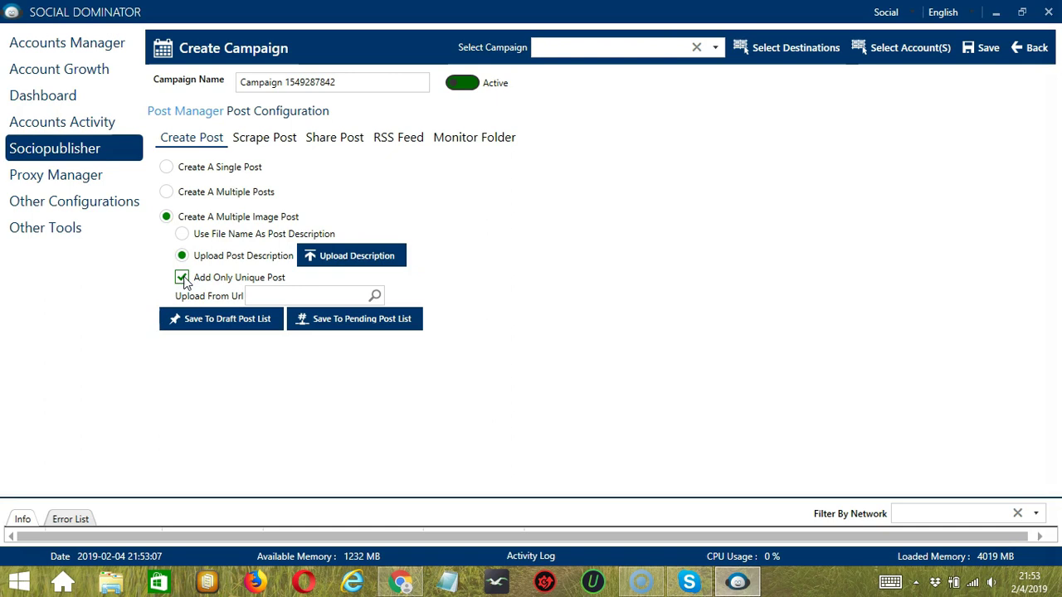
- Copy the URL of the Google Images results for "smile", load the post images from it and go to the second image
click(319, 295)
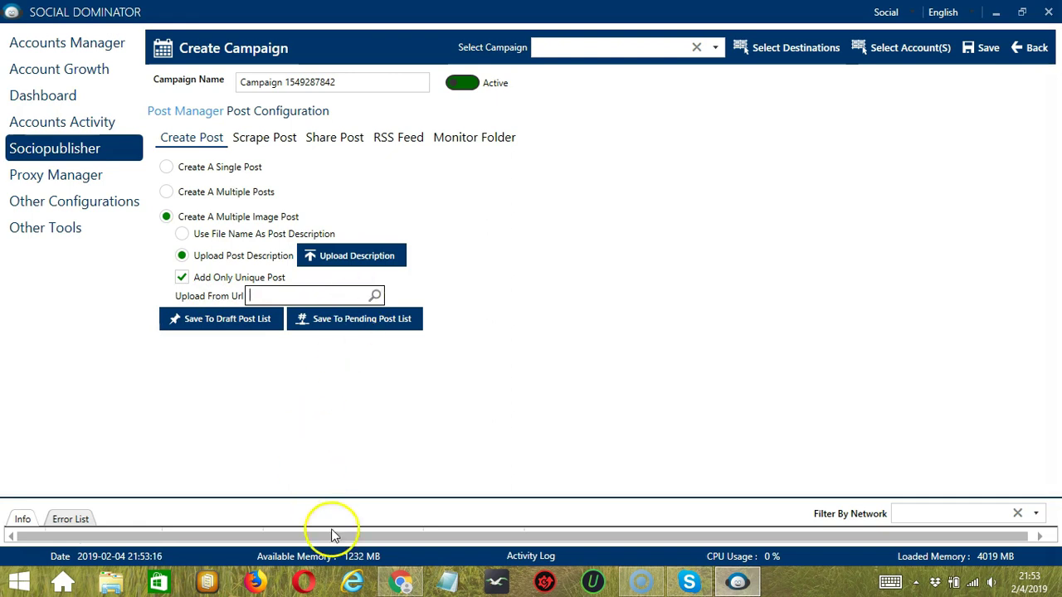
click(419, 583)
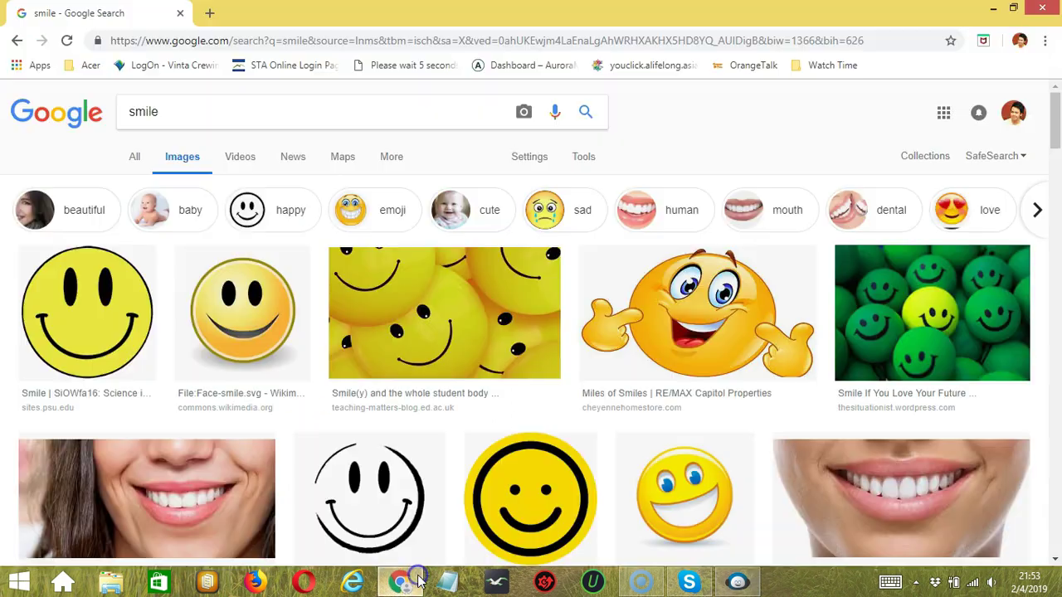
click(247, 41)
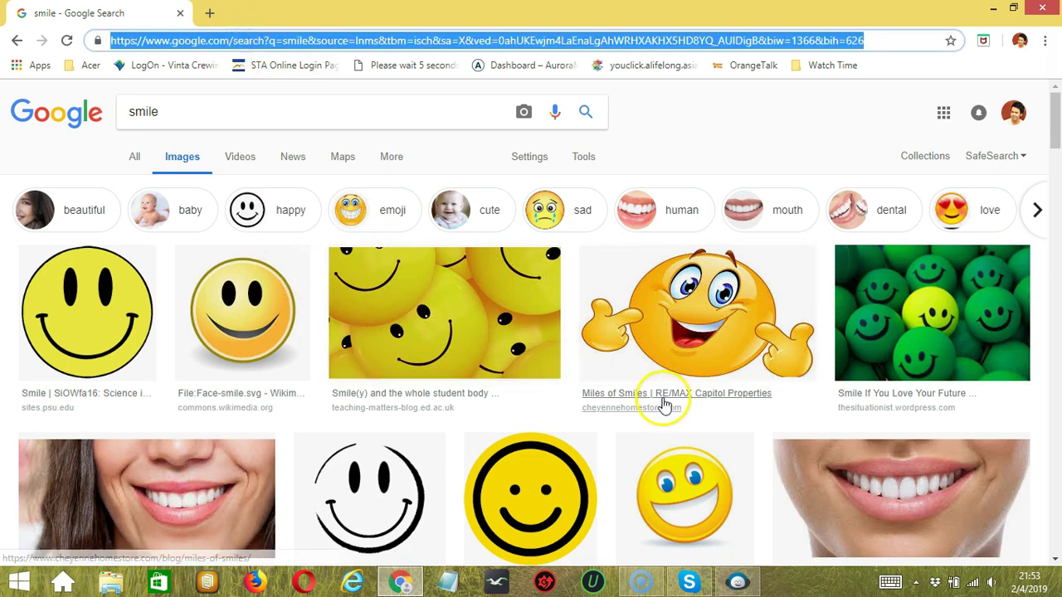
click(743, 582)
key(ctrl+v)
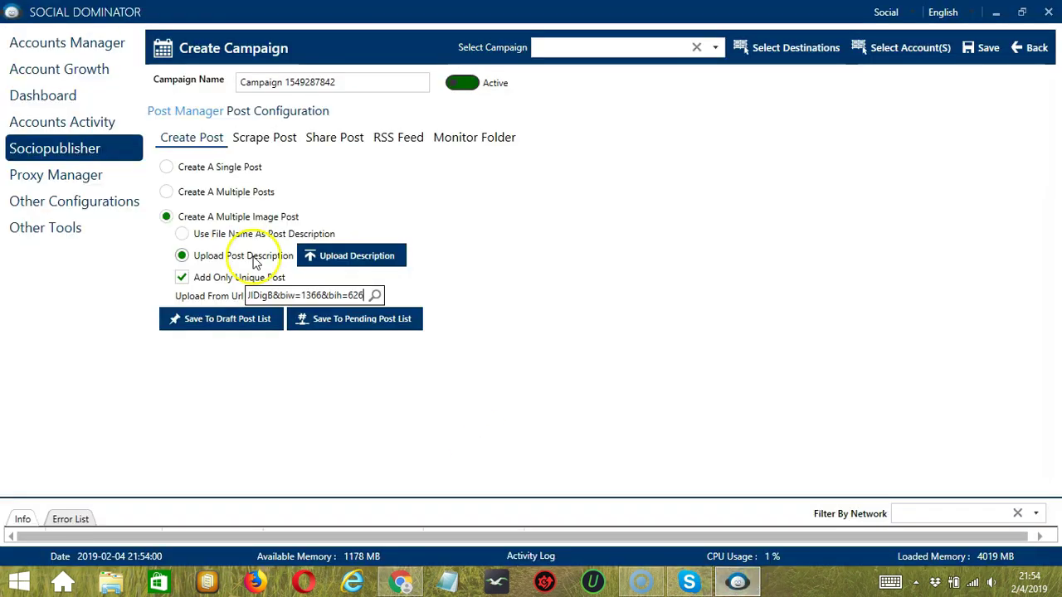
click(375, 297)
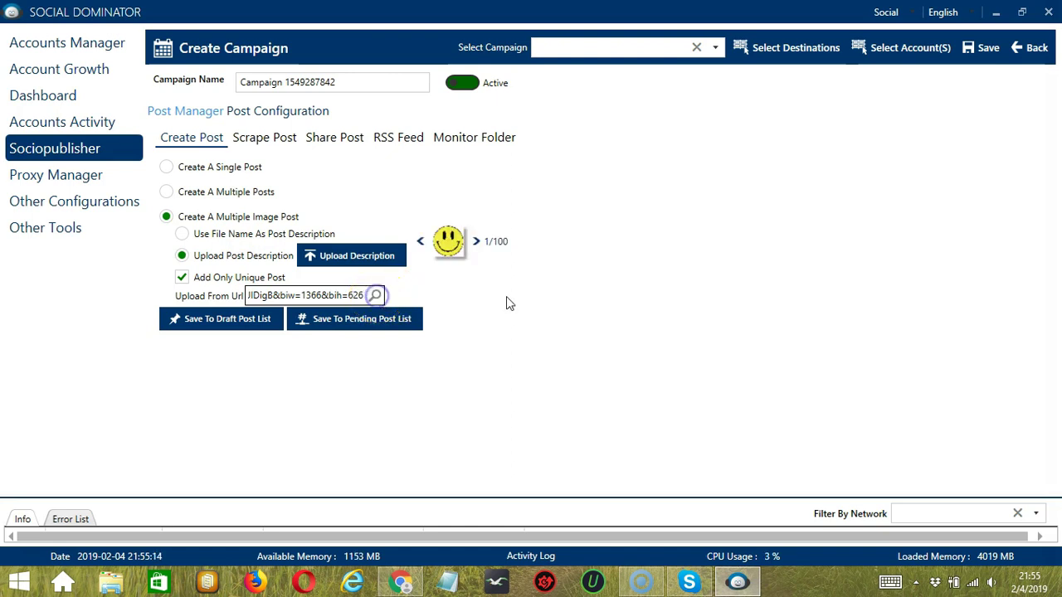
click(476, 241)
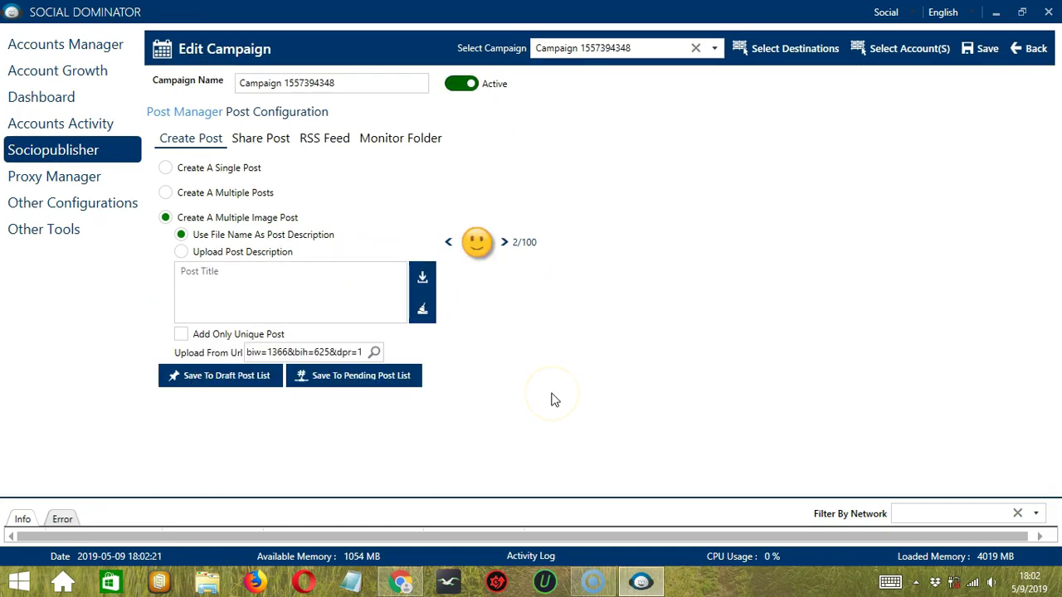
- Enable sharing posts from a custom posts list and place the cursor in the list field
click(259, 139)
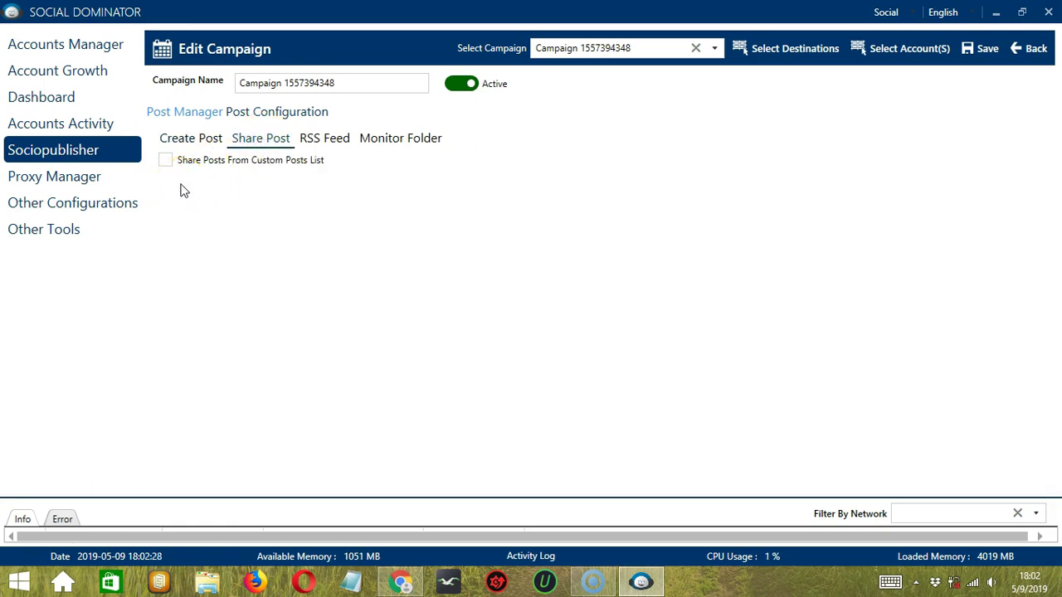
click(167, 162)
click(209, 184)
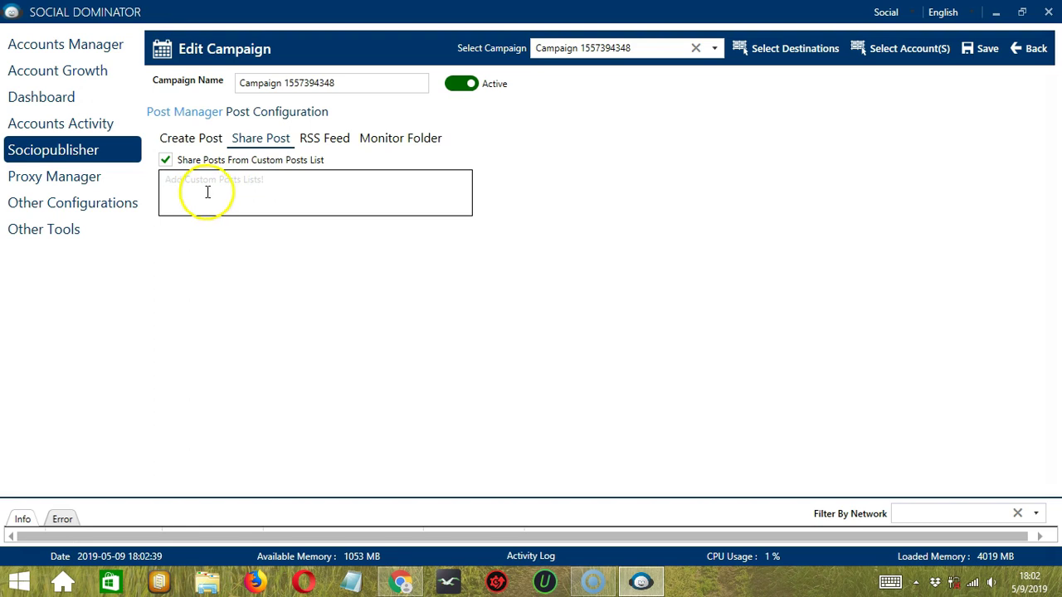
- Go to the RSS feed setup and add youtube.png from the Desktop as the feed post's media
click(325, 138)
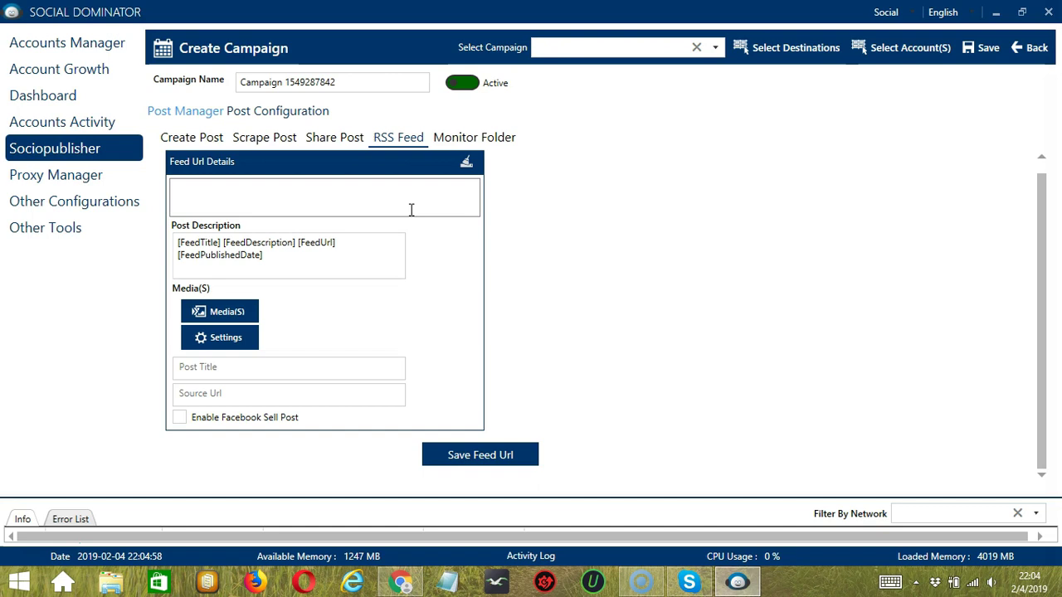
click(325, 199)
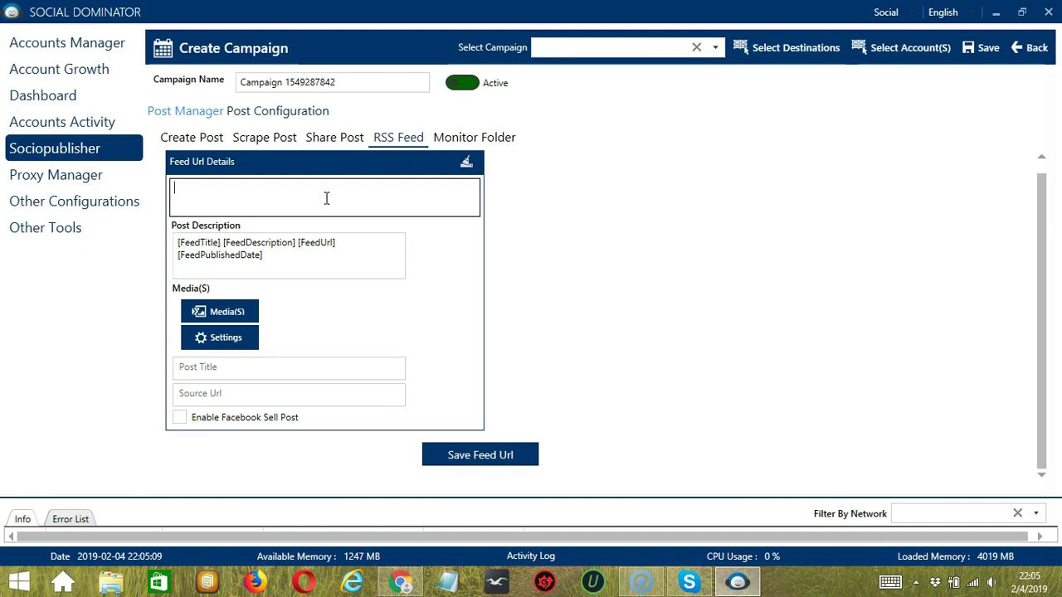
click(313, 257)
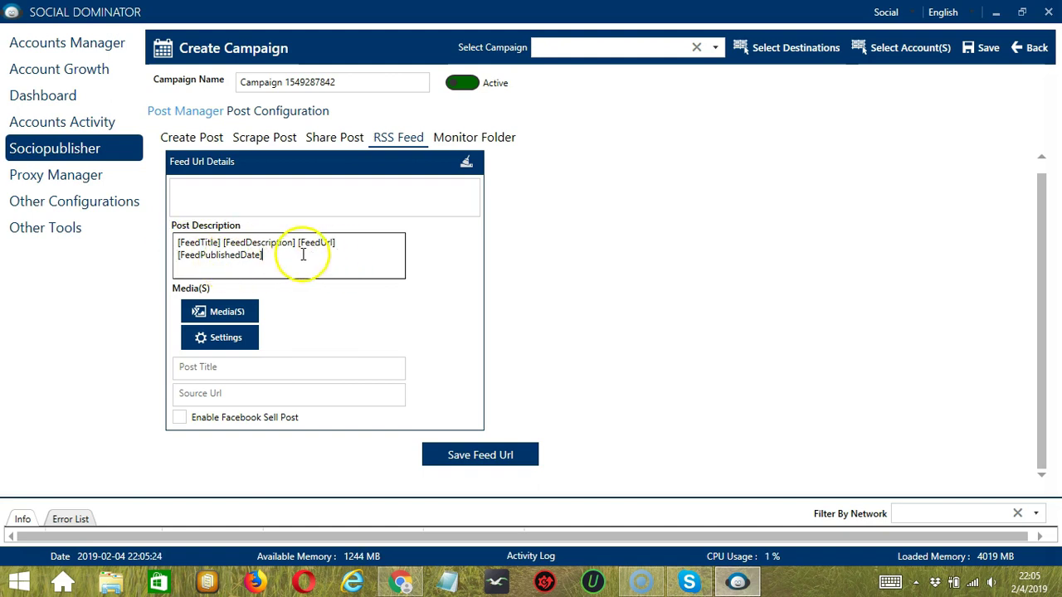
click(245, 313)
scroll(497, 262, down, 4)
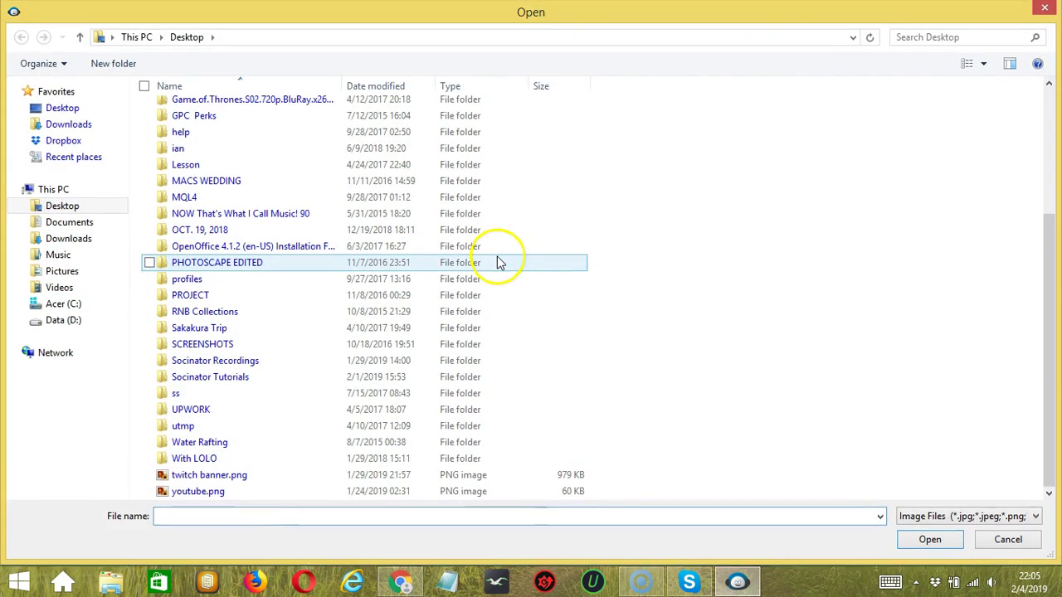
click(464, 492)
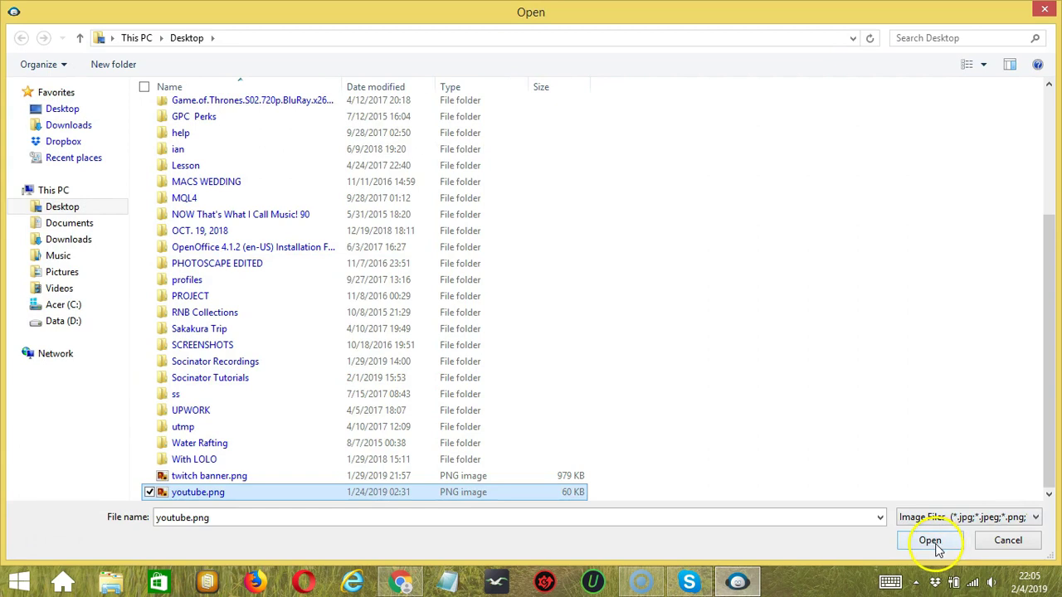
click(932, 542)
click(235, 325)
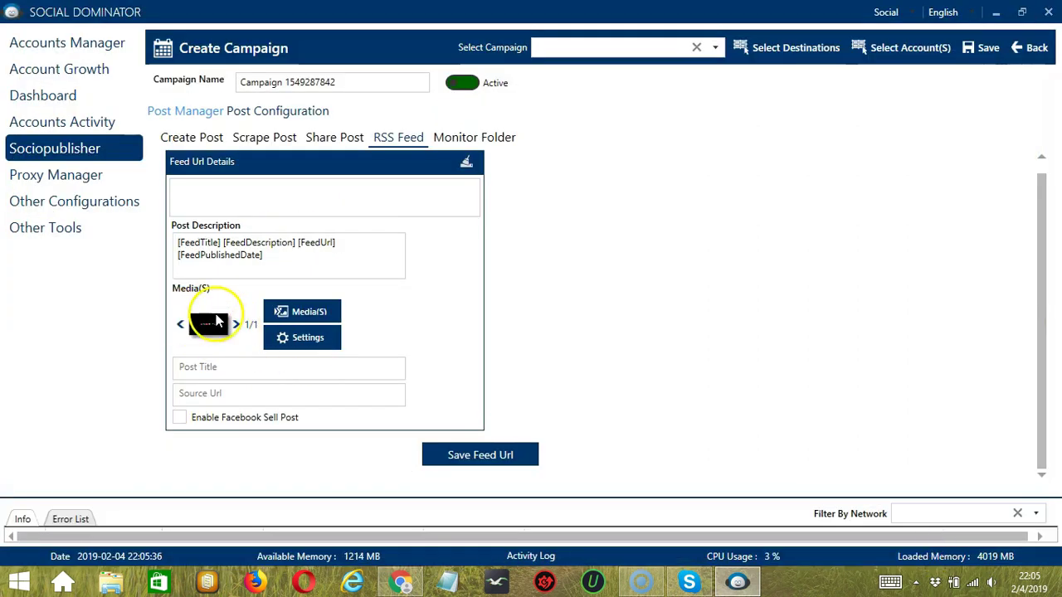
- Look at the RSS feed post's settings, leave them unsaved and return to the feed URL field
click(302, 337)
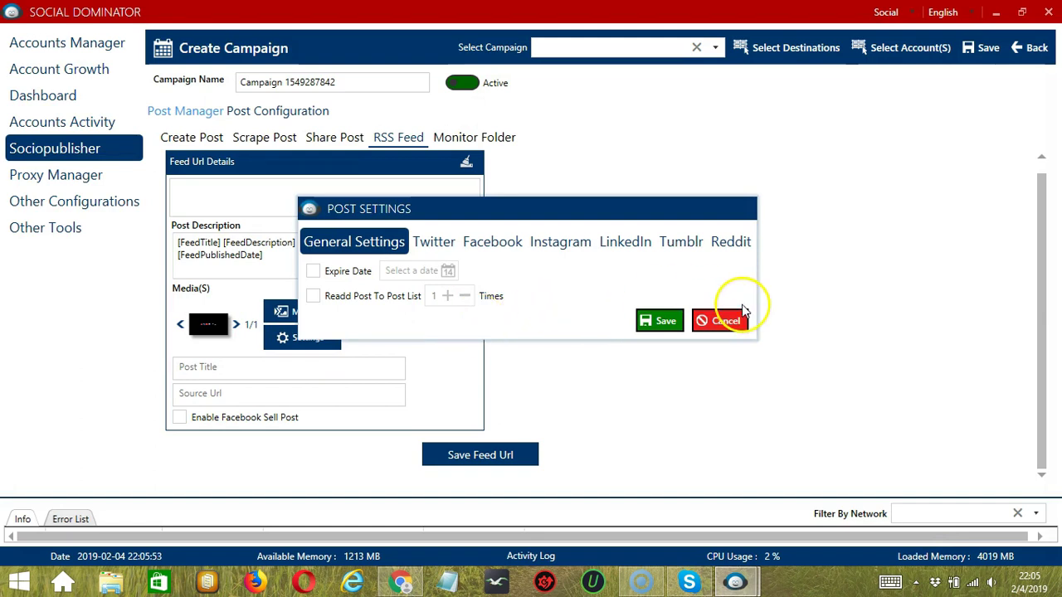
click(723, 323)
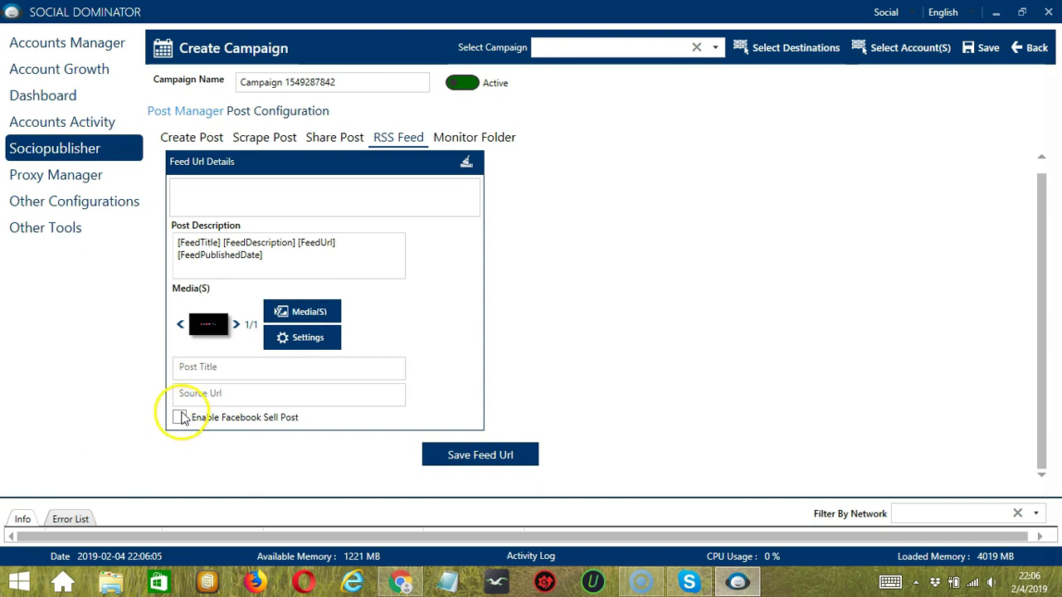
click(361, 216)
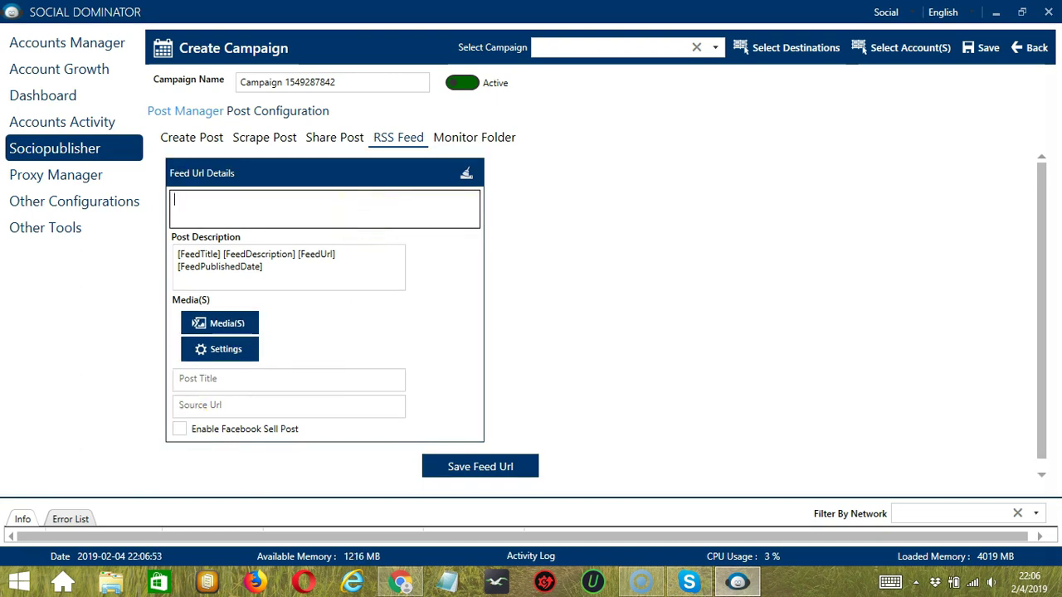
- Save "url" to the feed URL list and delete the saved entry after opening it for editing
text(url)
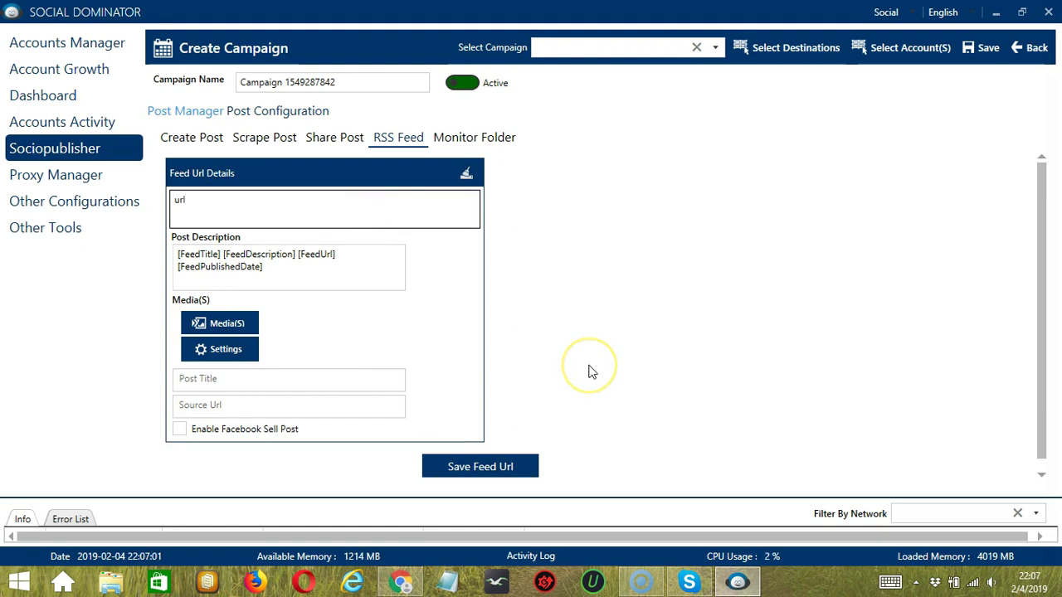
click(521, 468)
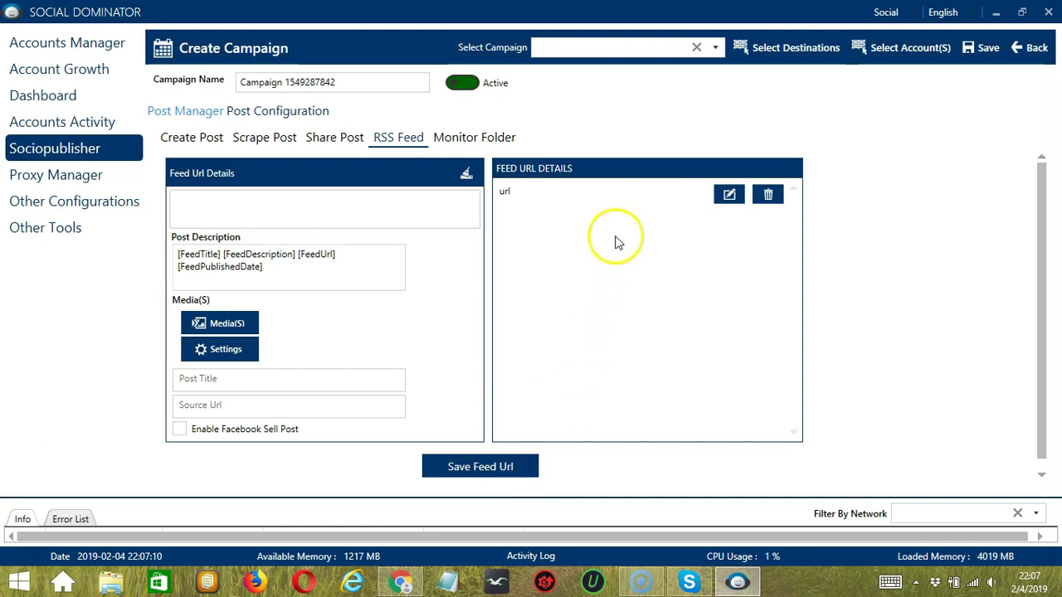
click(729, 195)
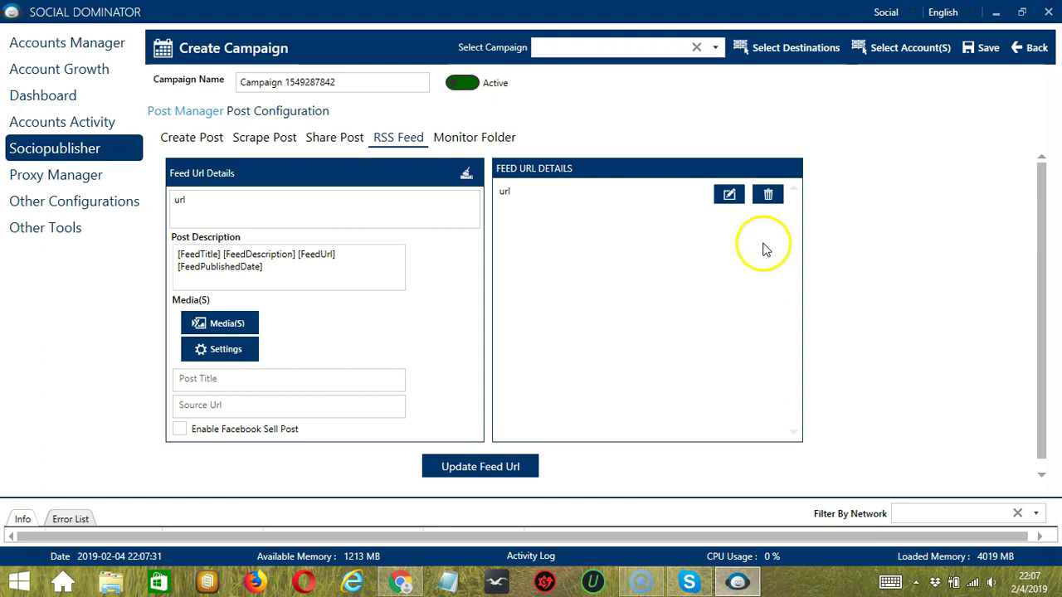
click(770, 198)
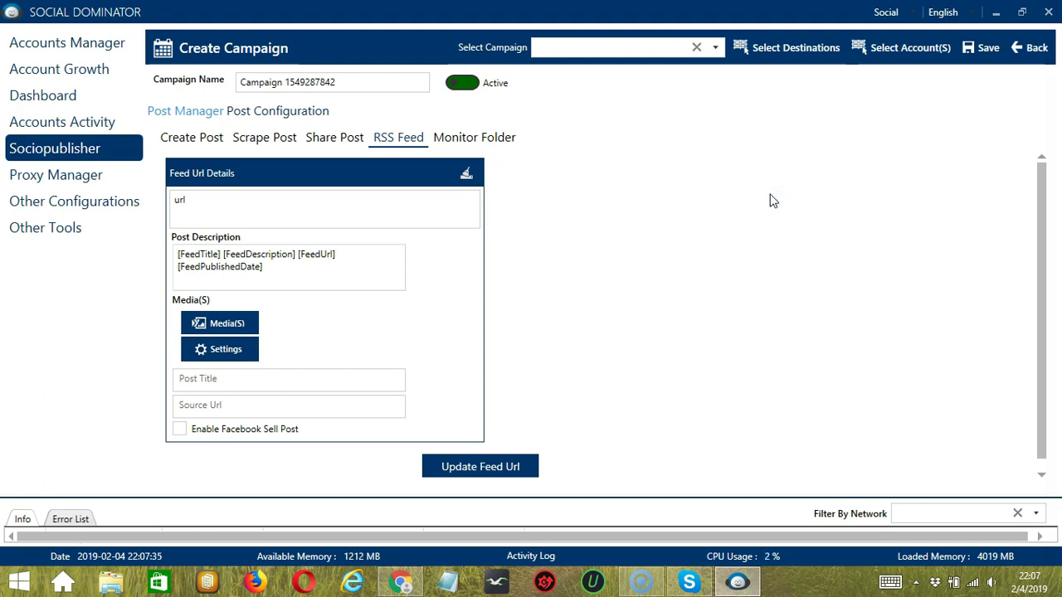
- Go to the folder monitoring setup, choose the Desktop as the folder path and clear the path
click(468, 138)
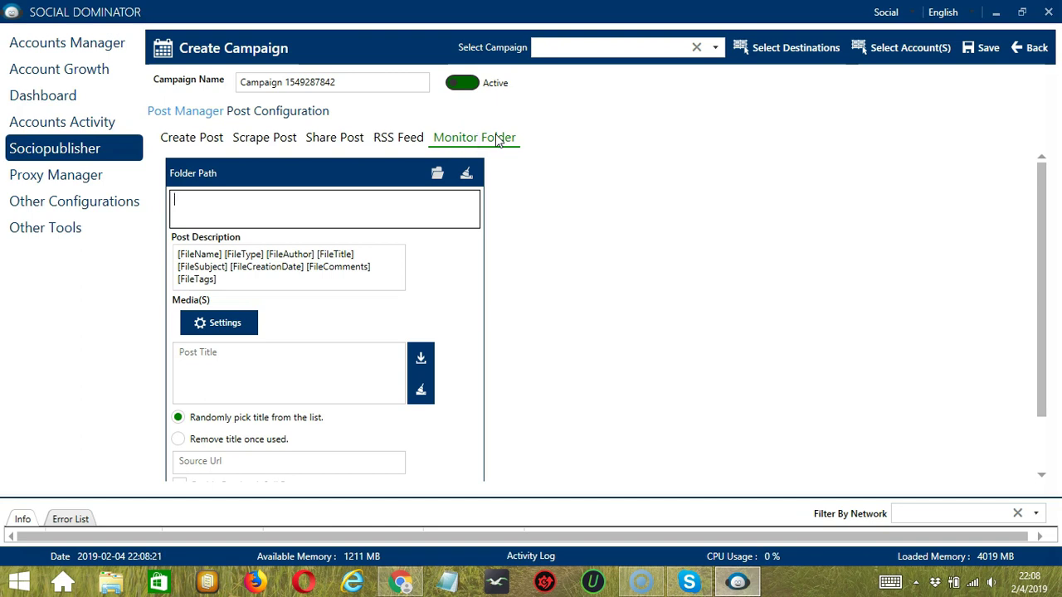
click(437, 175)
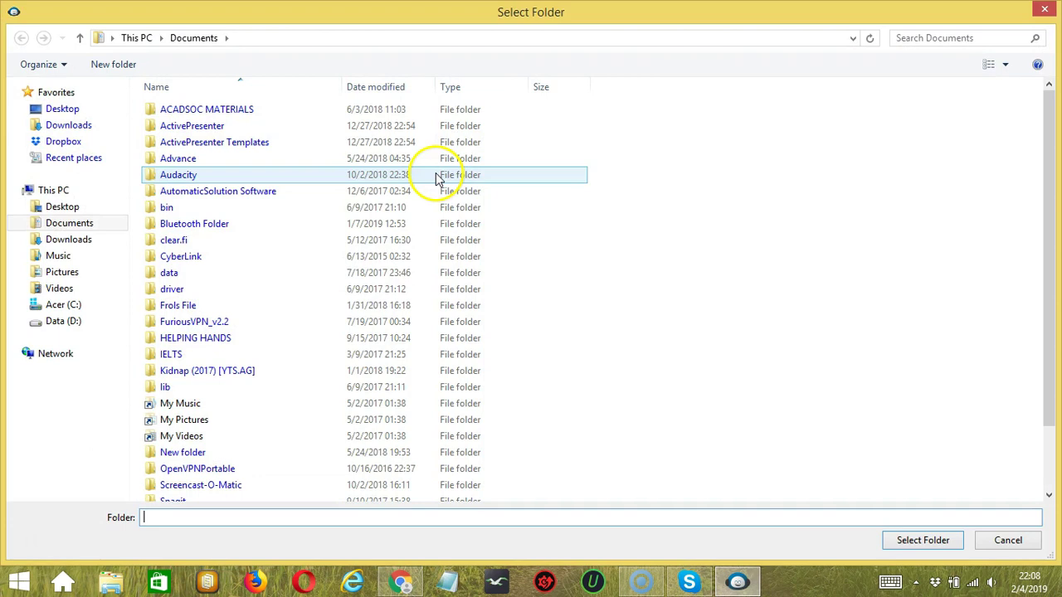
click(66, 206)
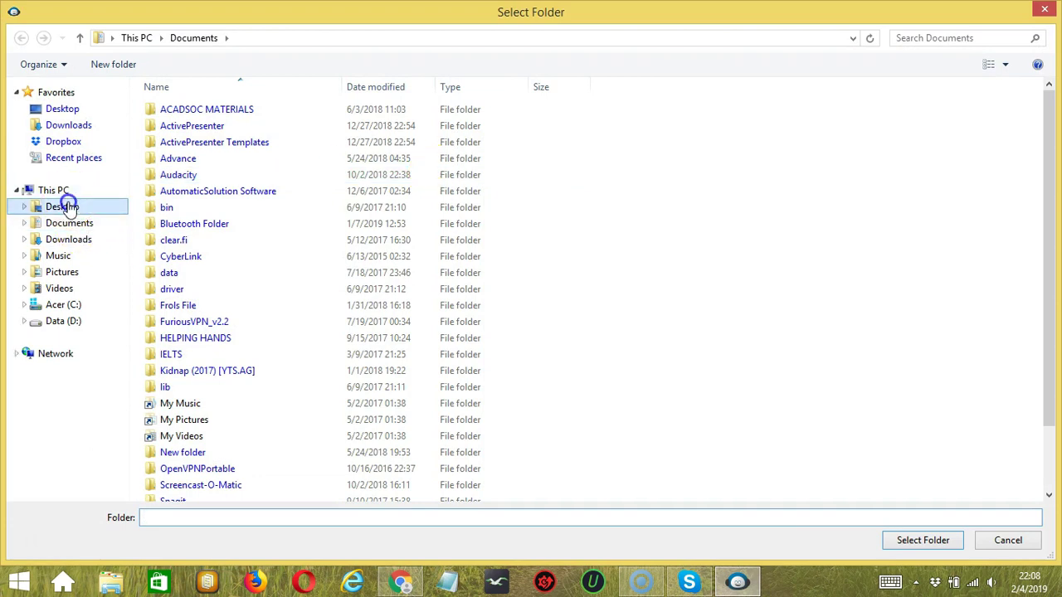
click(903, 540)
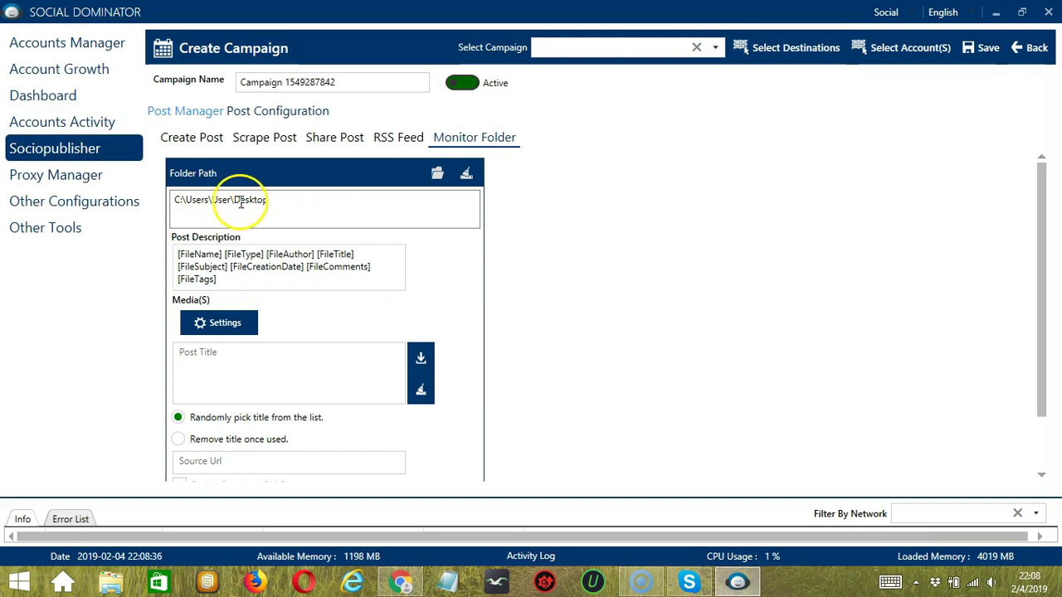
click(465, 174)
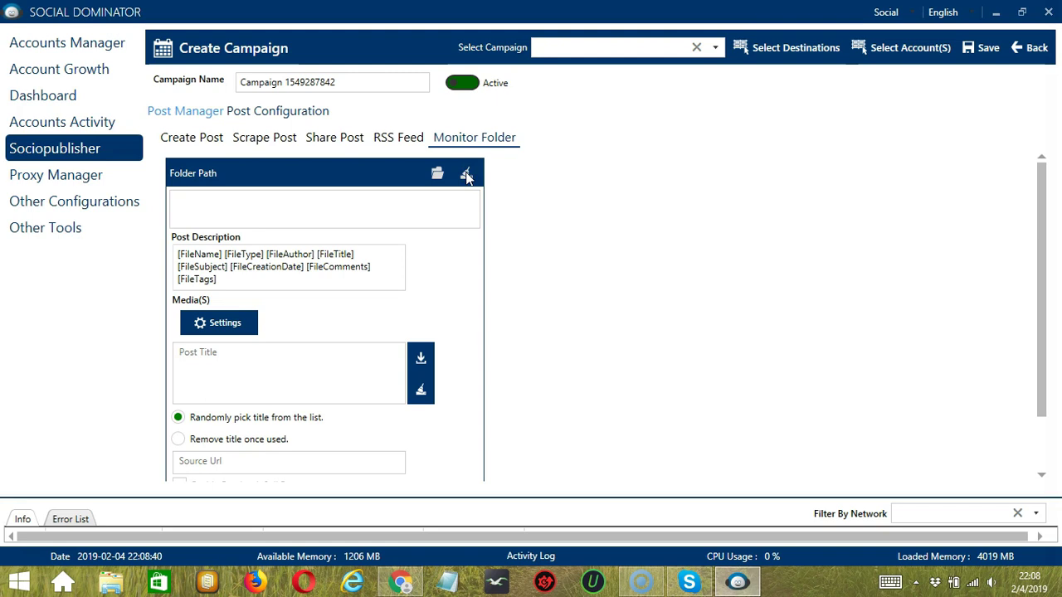
- Set the monitored folder path to the Desktop and save its post settings with the default options
click(437, 174)
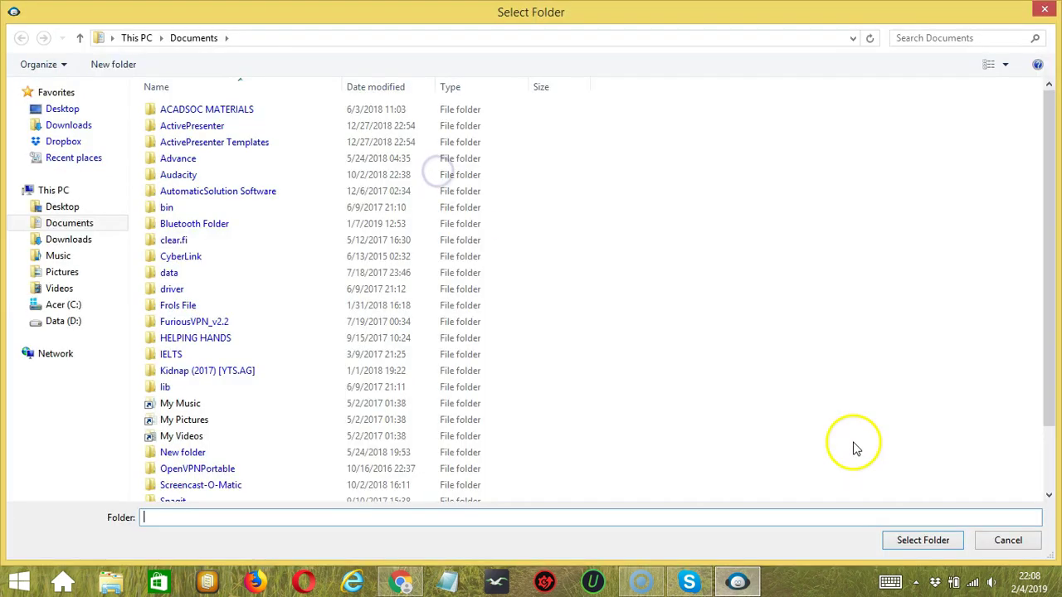
click(65, 206)
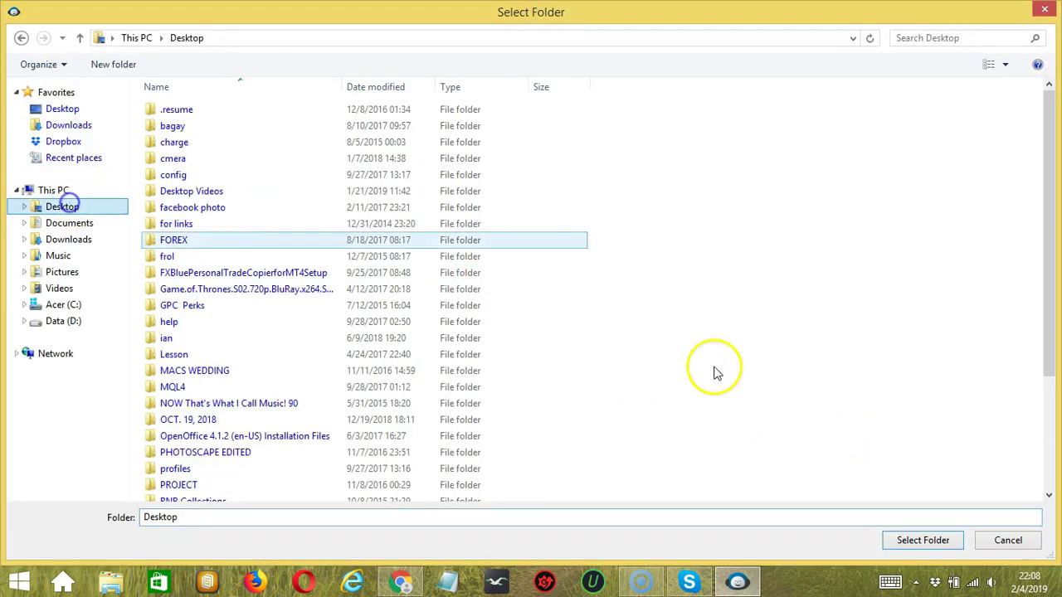
click(912, 540)
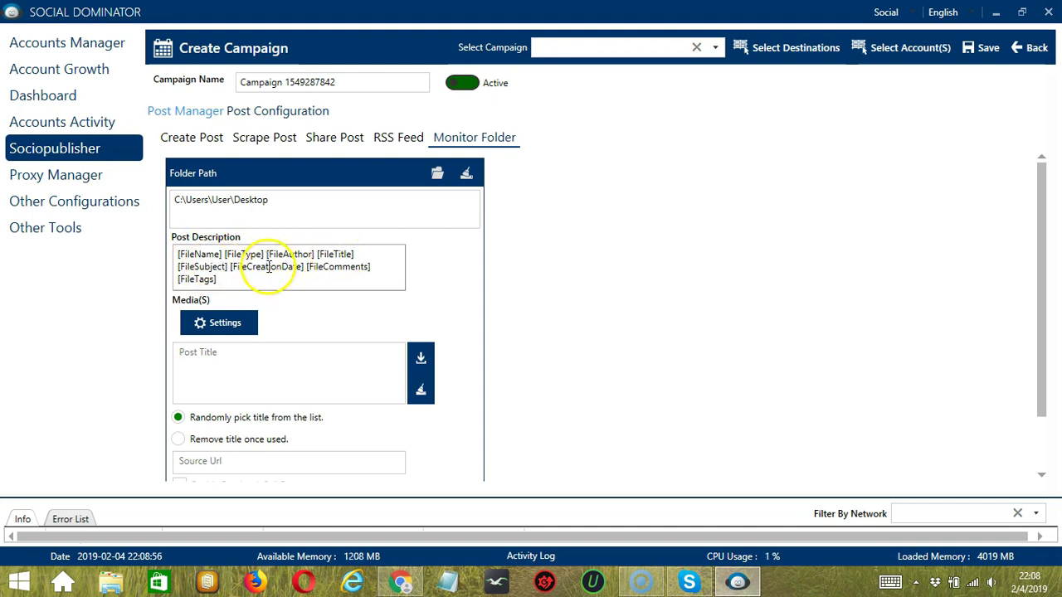
click(251, 324)
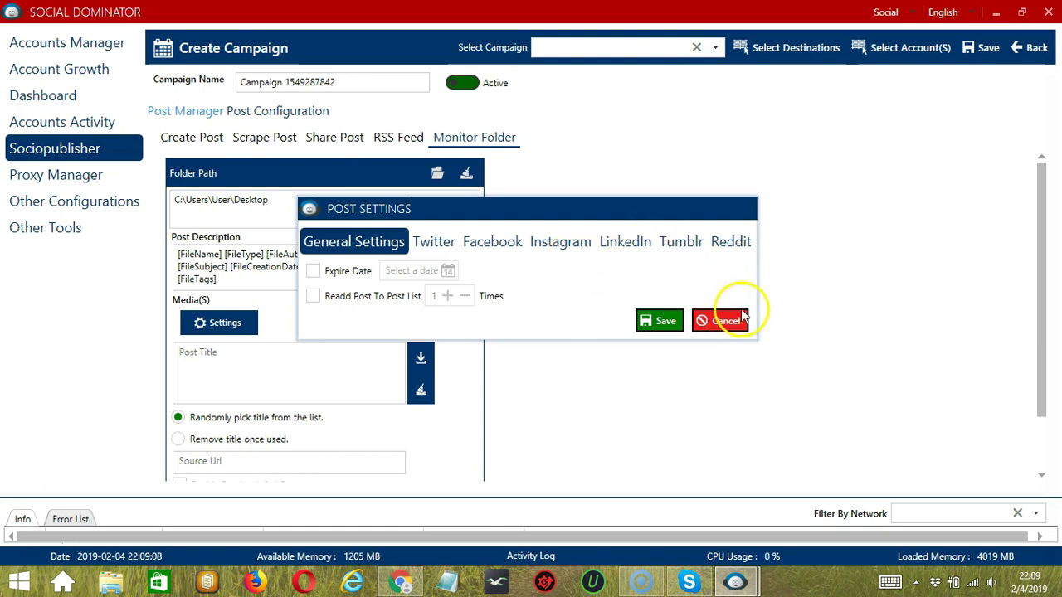
click(666, 324)
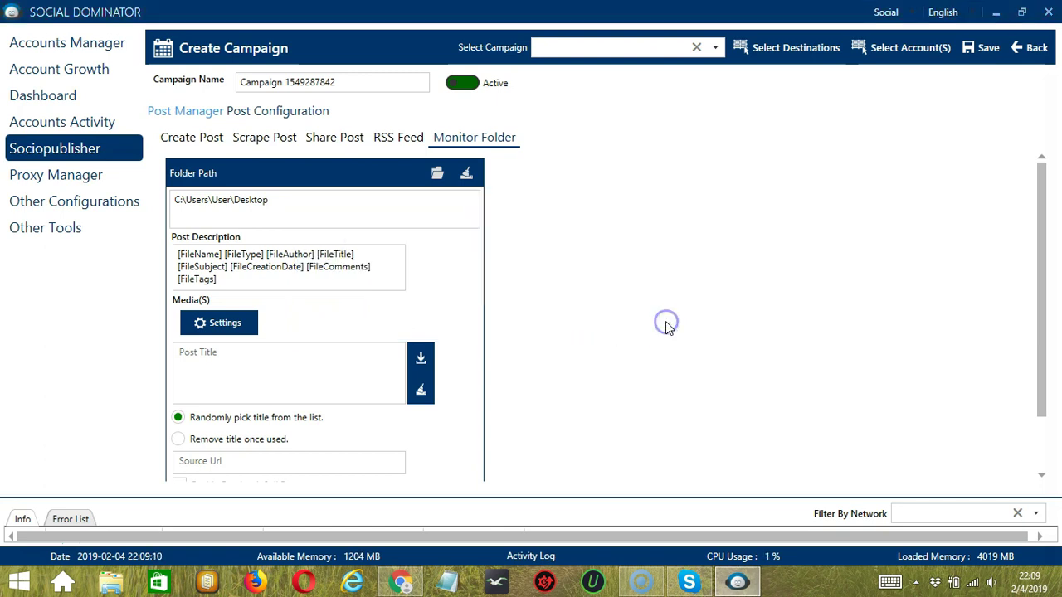
- Set the post title to "Happy", trying out clearing the title and importing titles from a text file
scroll(273, 310, down, 1)
click(273, 310)
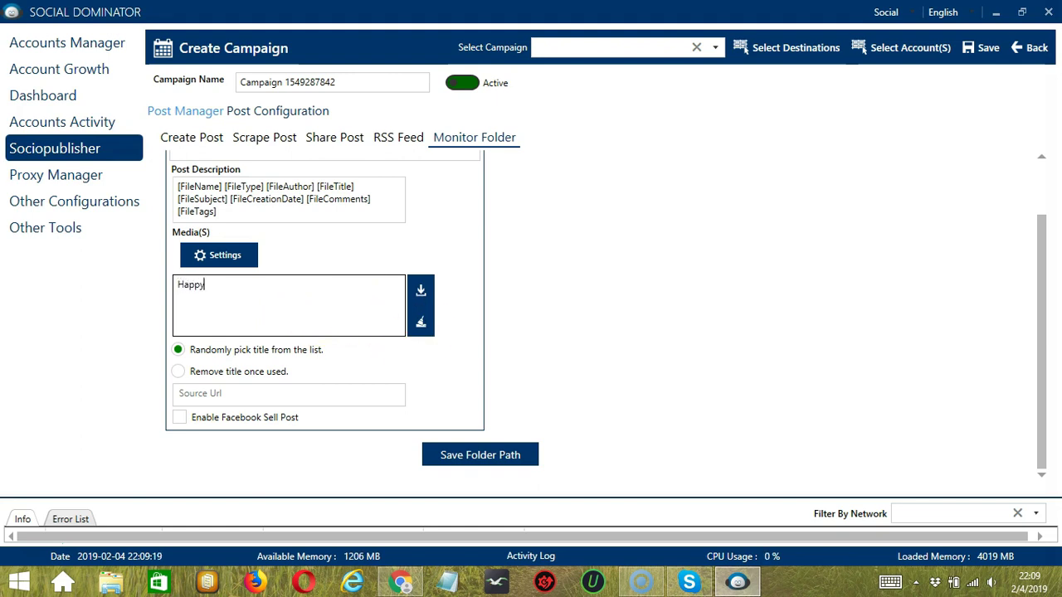
click(422, 324)
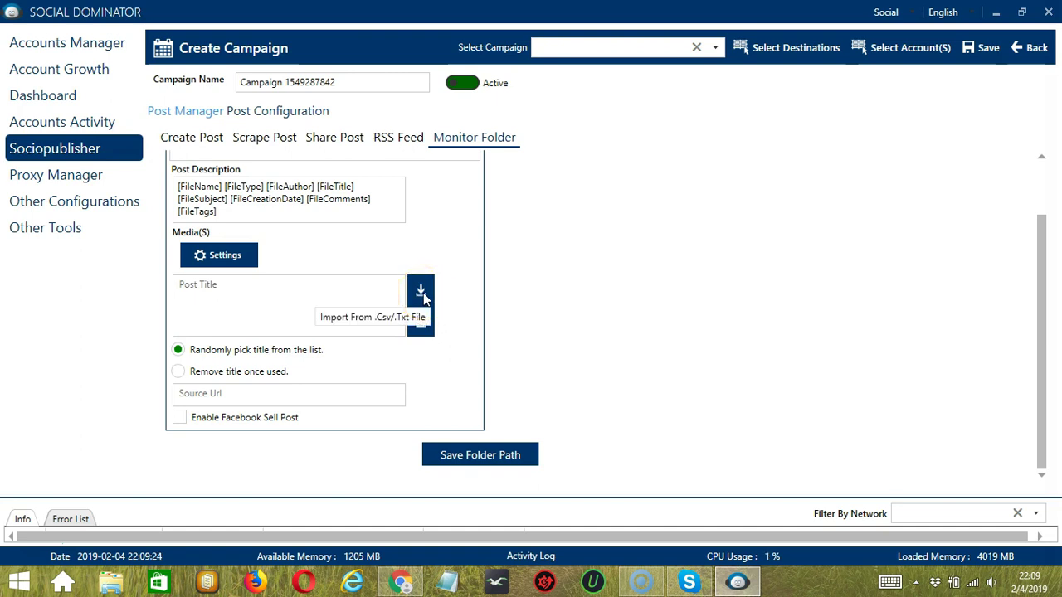
click(421, 292)
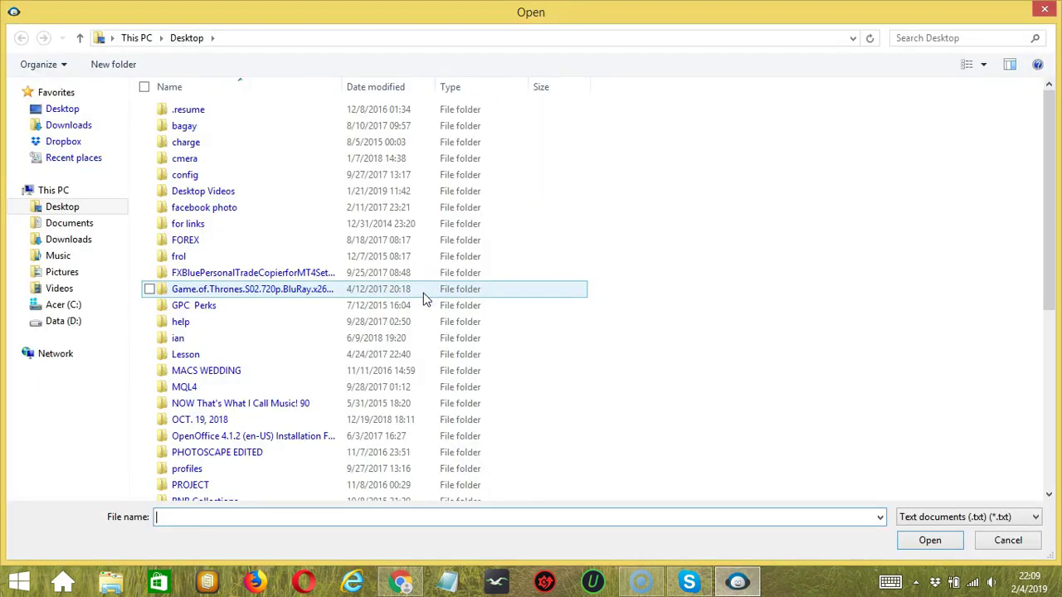
click(1003, 540)
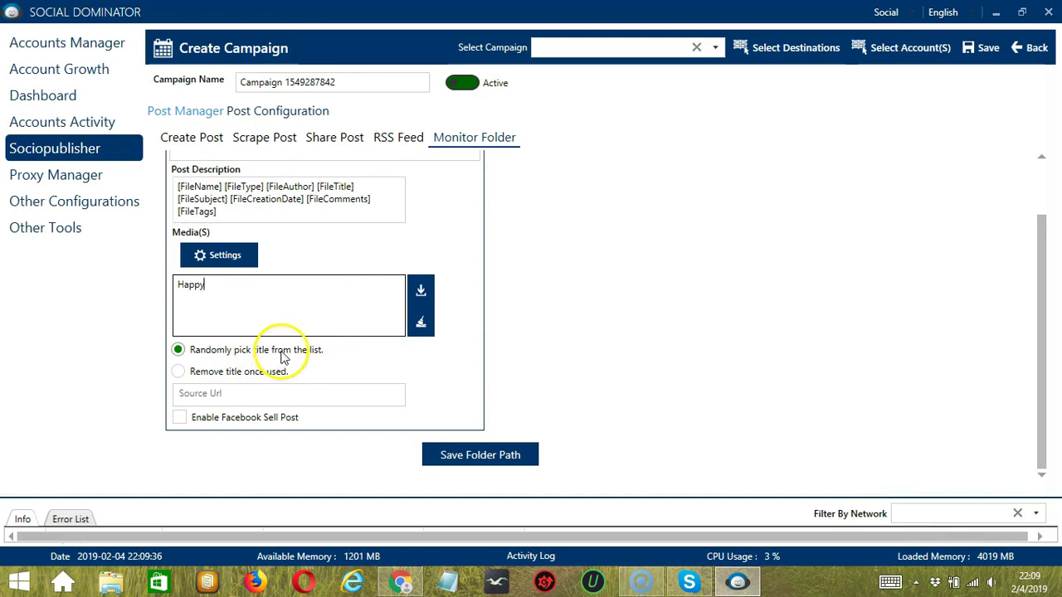
- Choose to remove each title once used and save the monitored folder path
click(221, 375)
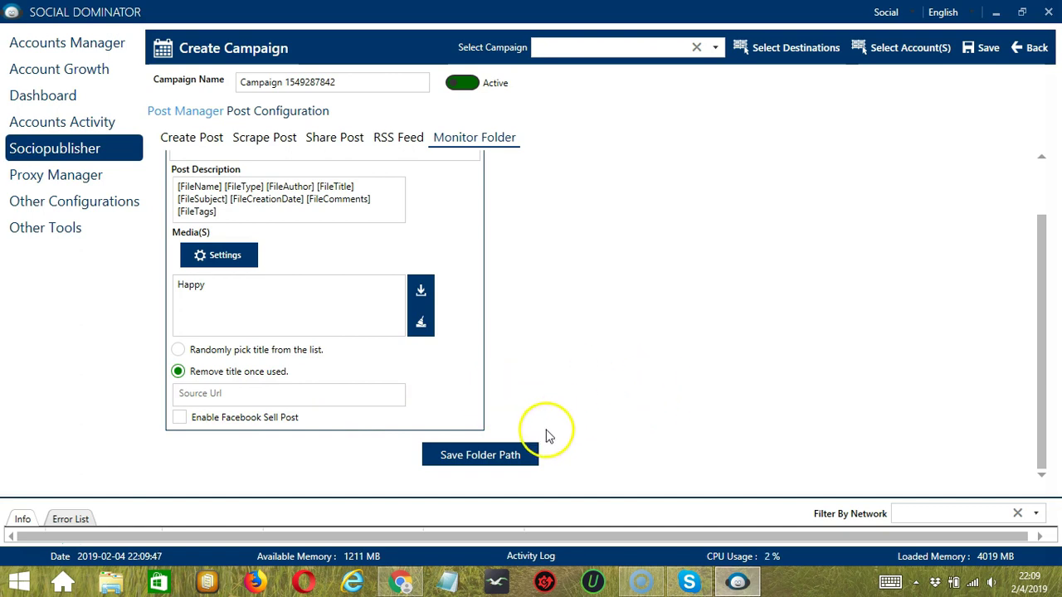
click(528, 457)
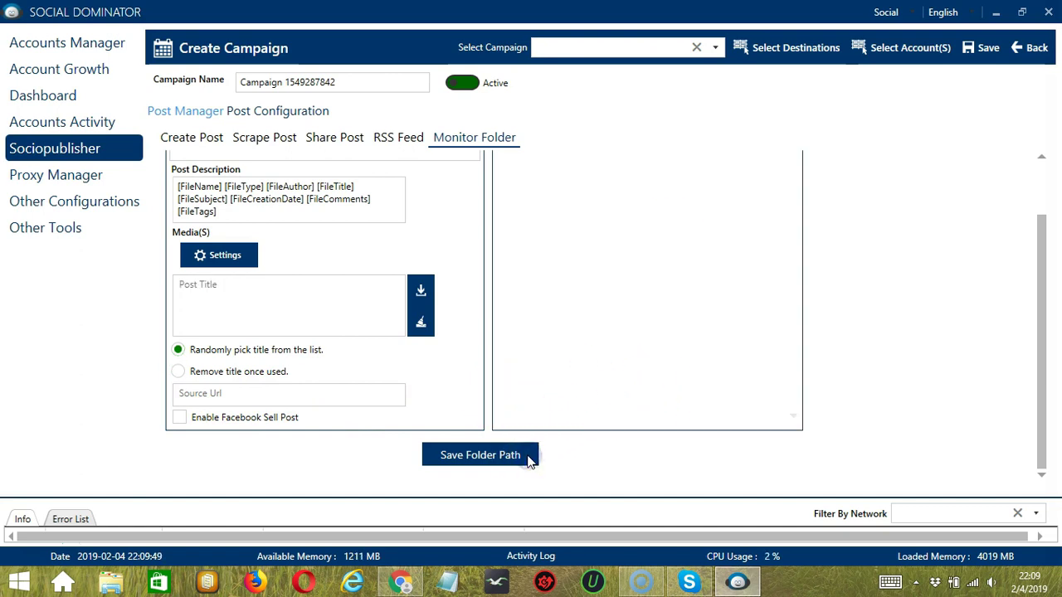
- Open the saved Desktop folder path for editing and delete it from the folder path list
click(1042, 157)
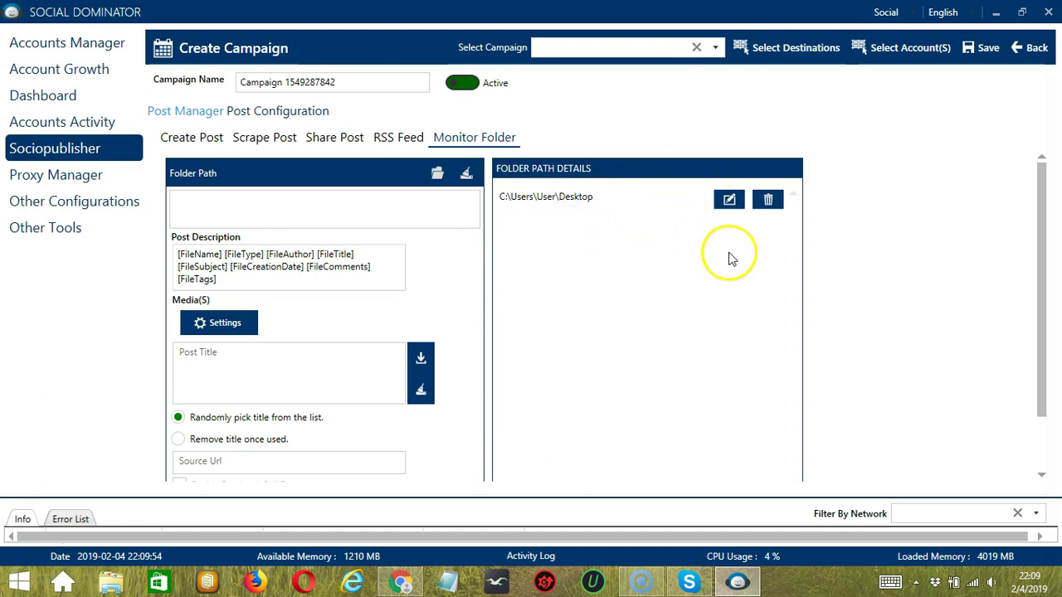
click(729, 201)
click(769, 201)
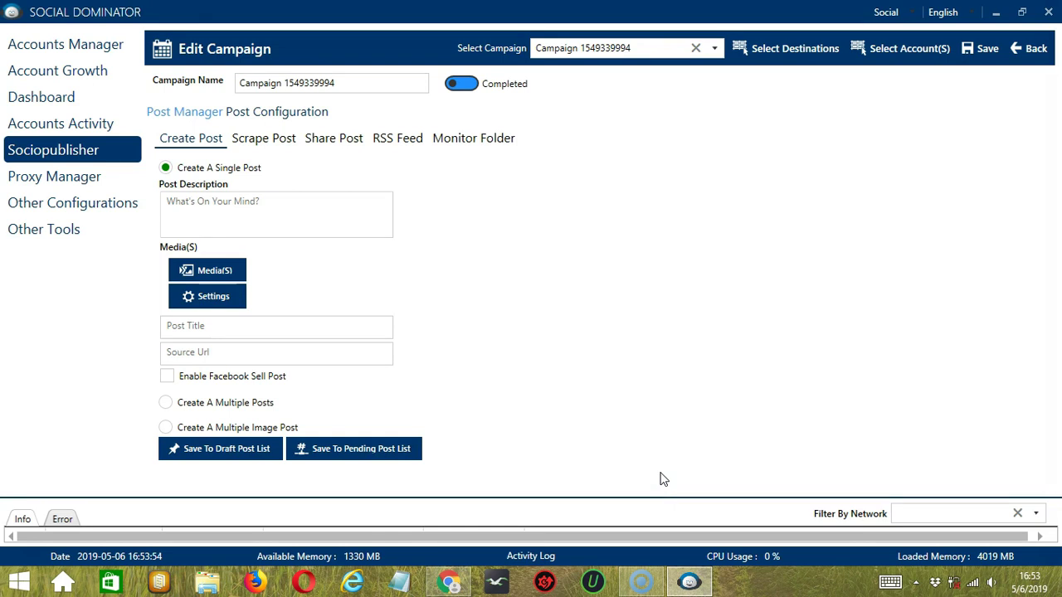
- In the post configuration, try the post delay and per-timer interval options and choose a random publishing time every day
click(295, 114)
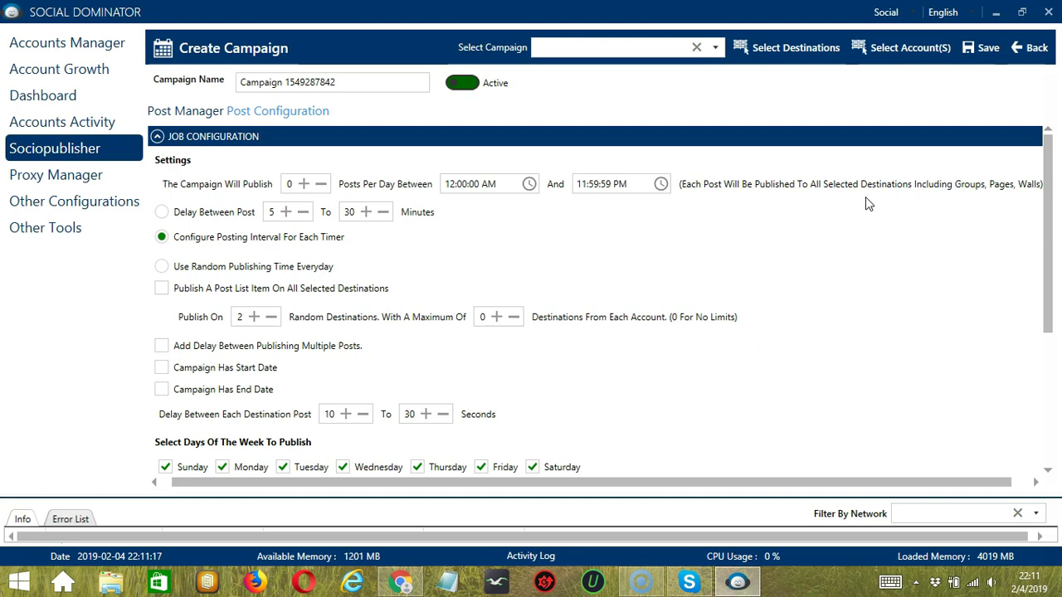
click(935, 228)
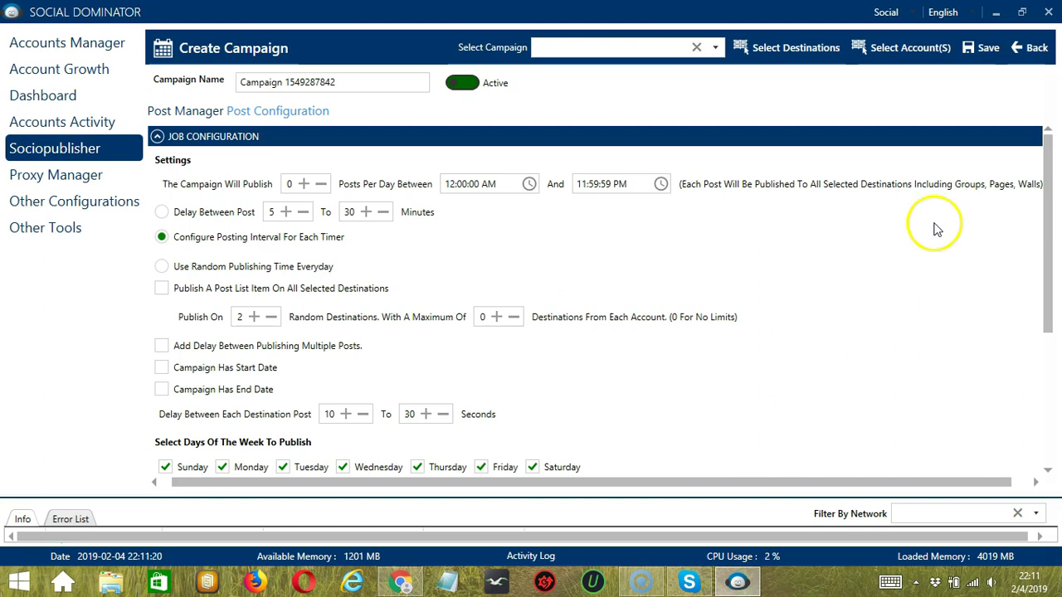
click(168, 214)
click(302, 222)
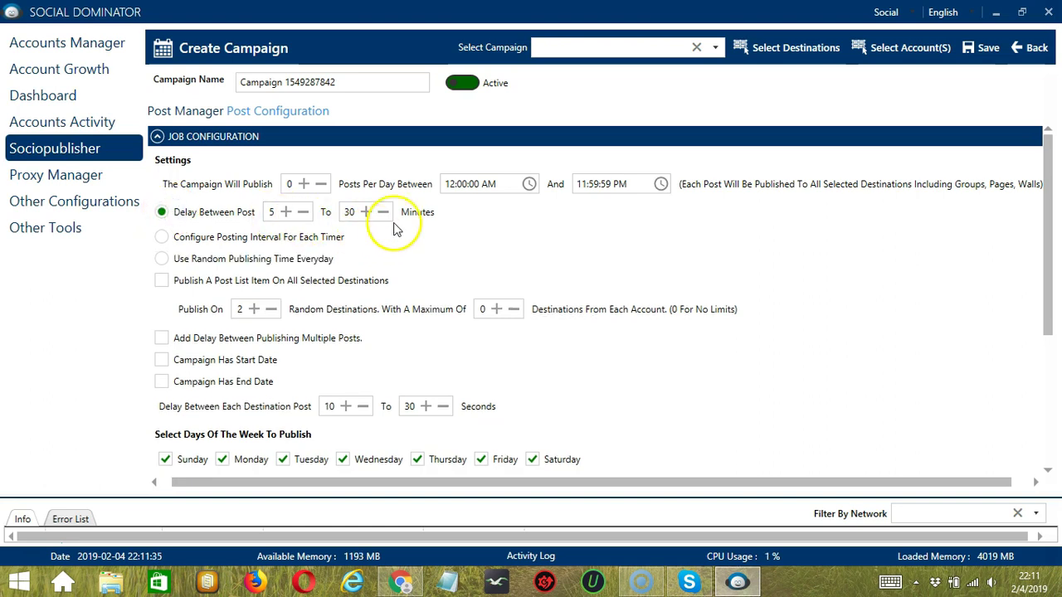
click(185, 239)
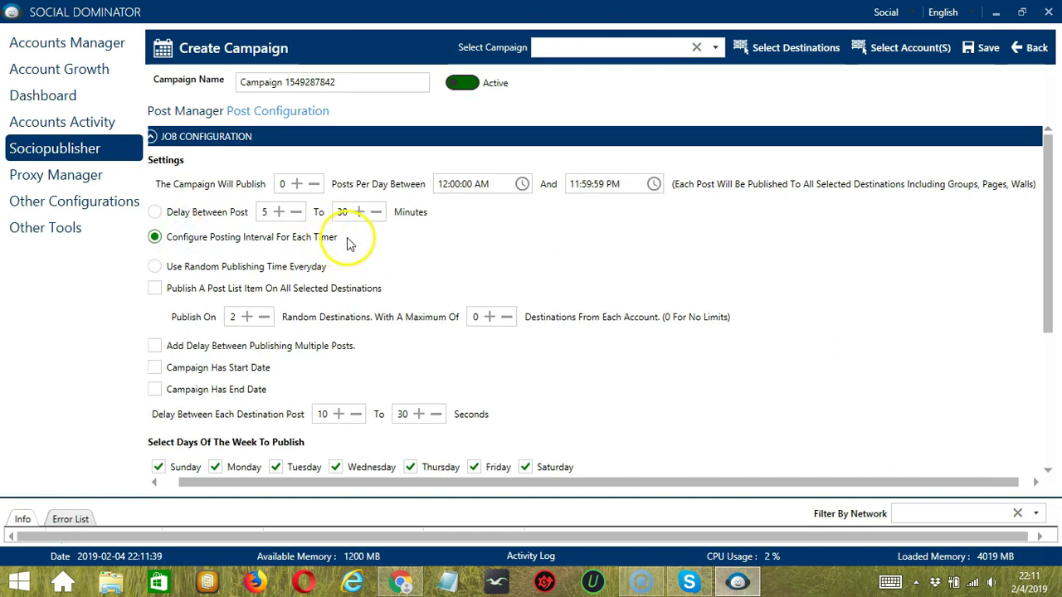
click(217, 276)
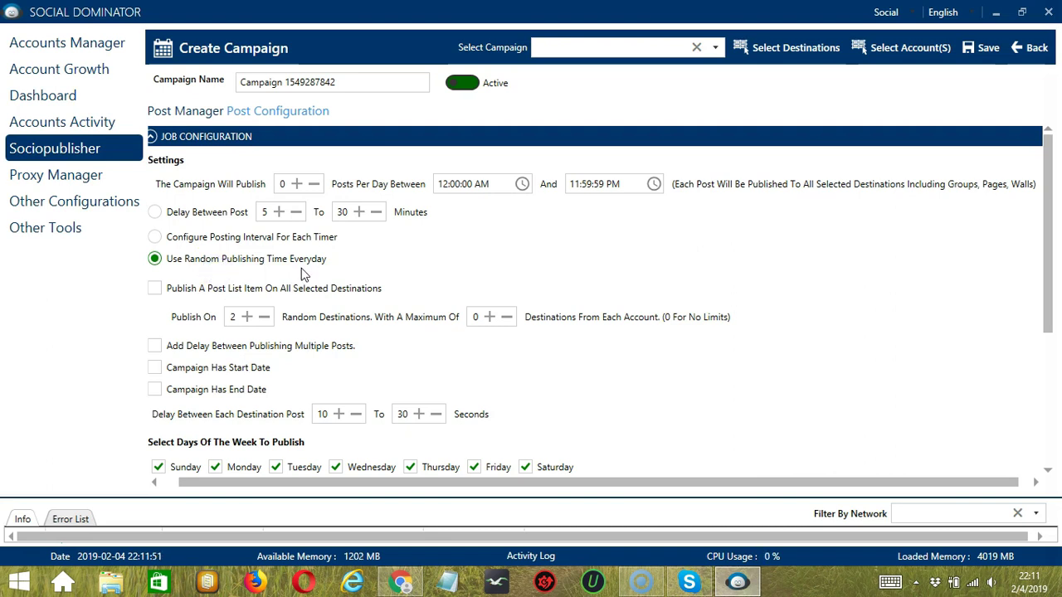
- Enable publishing each post list item on all selected destinations and adding a delay between publishing multiple posts
click(154, 289)
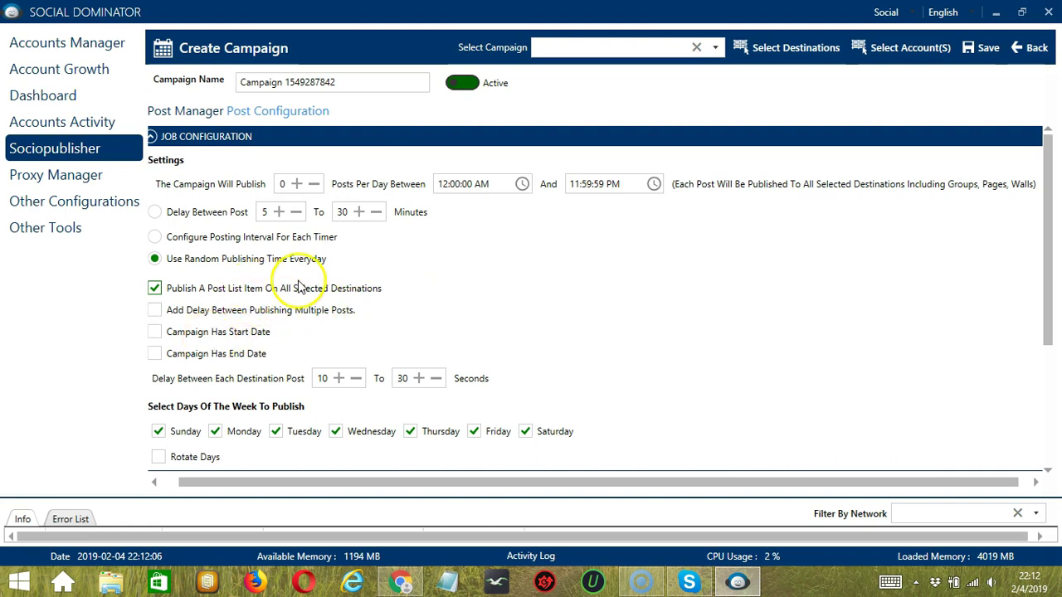
click(187, 309)
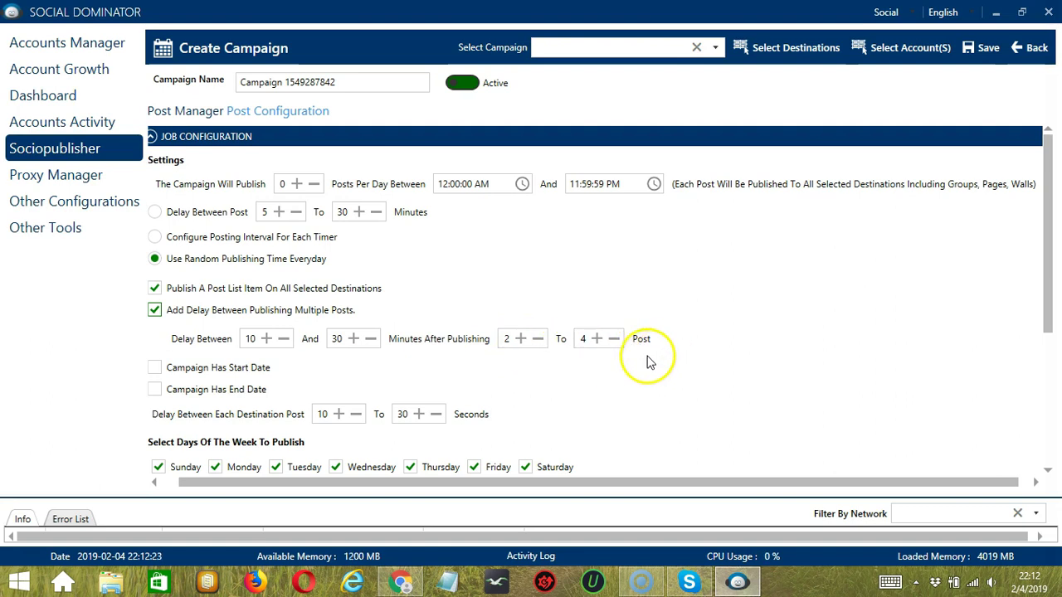
- Enable a campaign start date and set it to 2/5/2019 12:00:00 AM
scroll(398, 307, down, 3)
click(156, 256)
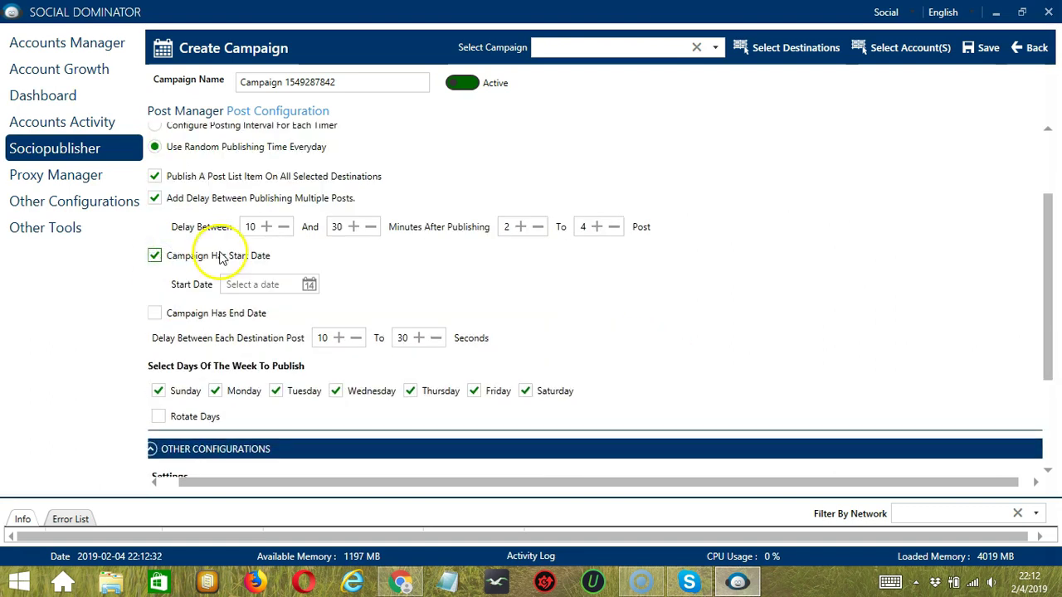
click(276, 282)
click(308, 284)
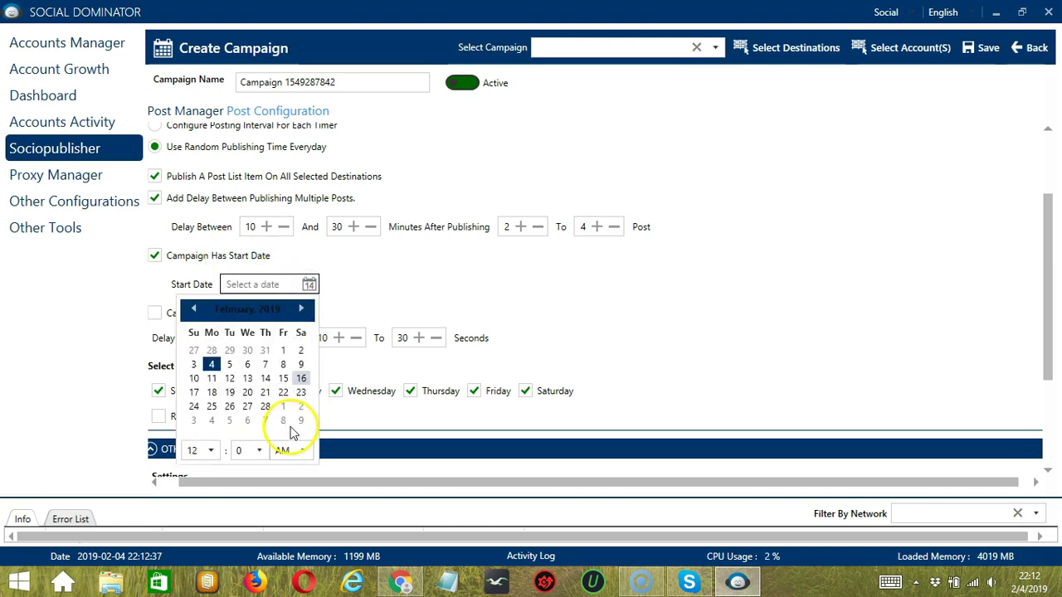
click(231, 365)
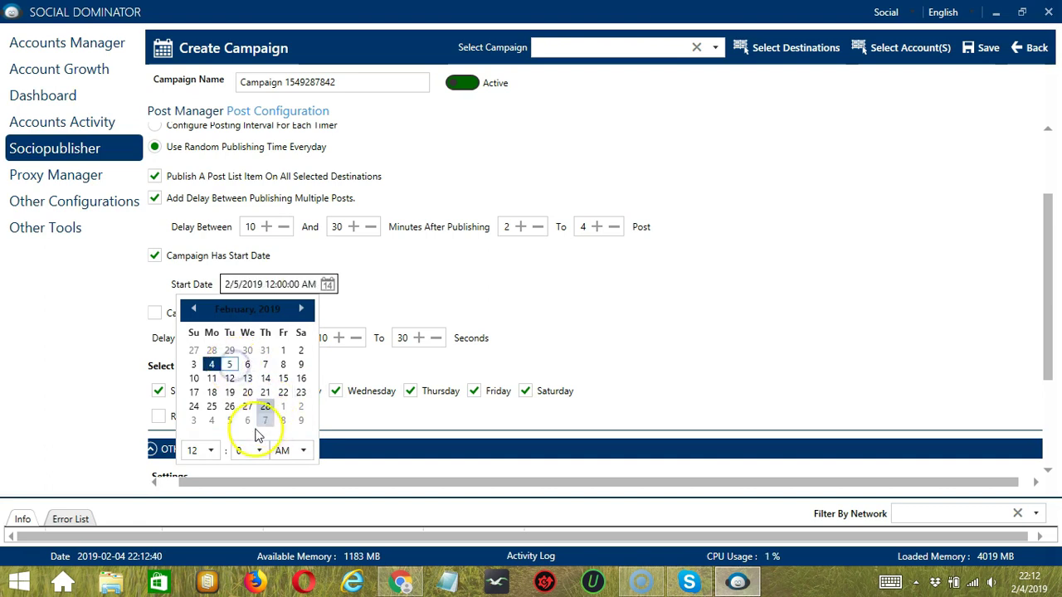
click(390, 283)
- Set a campaign end date of 2/7/2019 12:00:00 AM and exclude Tuesday from the publishing days
click(155, 313)
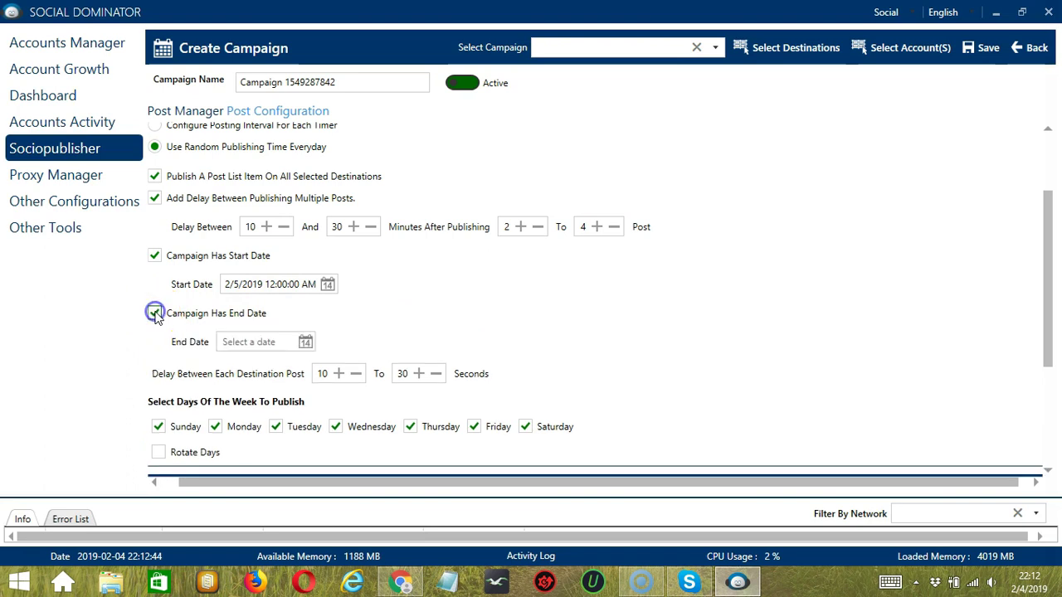
click(305, 342)
click(261, 423)
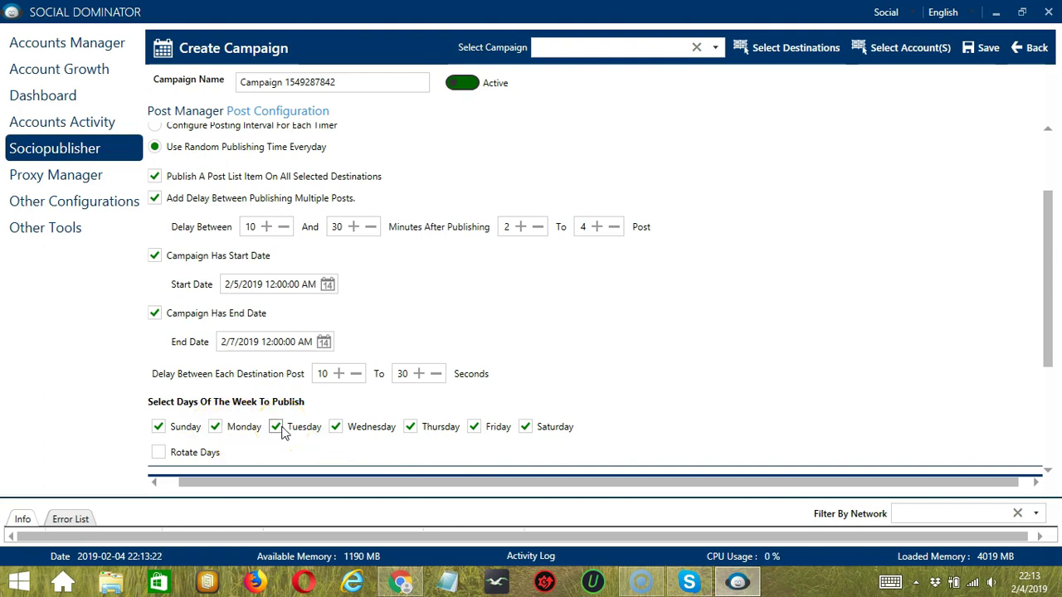
scroll(323, 431, down, 3)
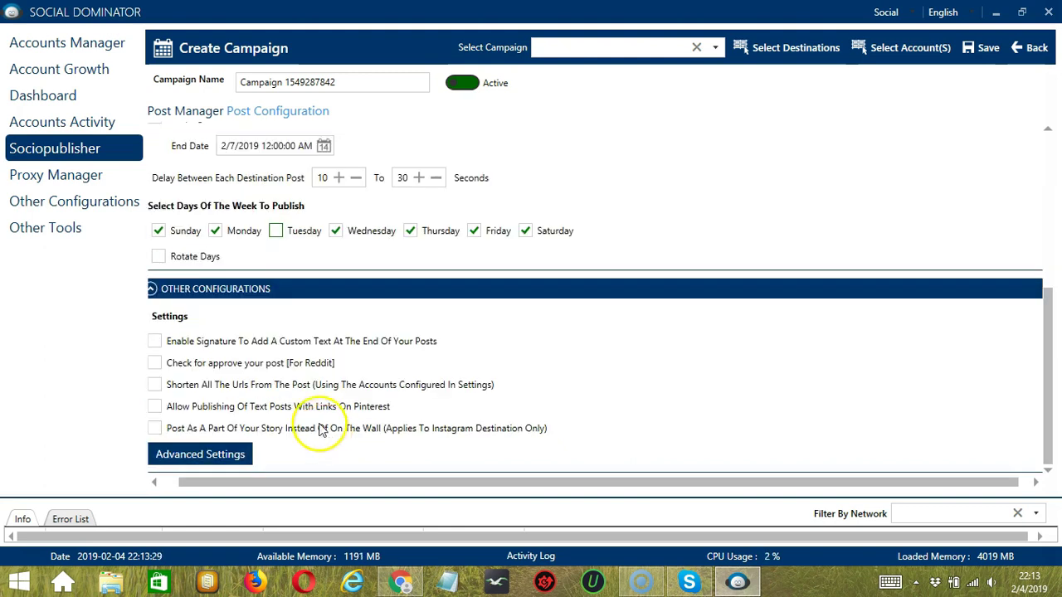
- Enable rotating the publishing days and adding a custom-text signature at the end of the posts
click(182, 261)
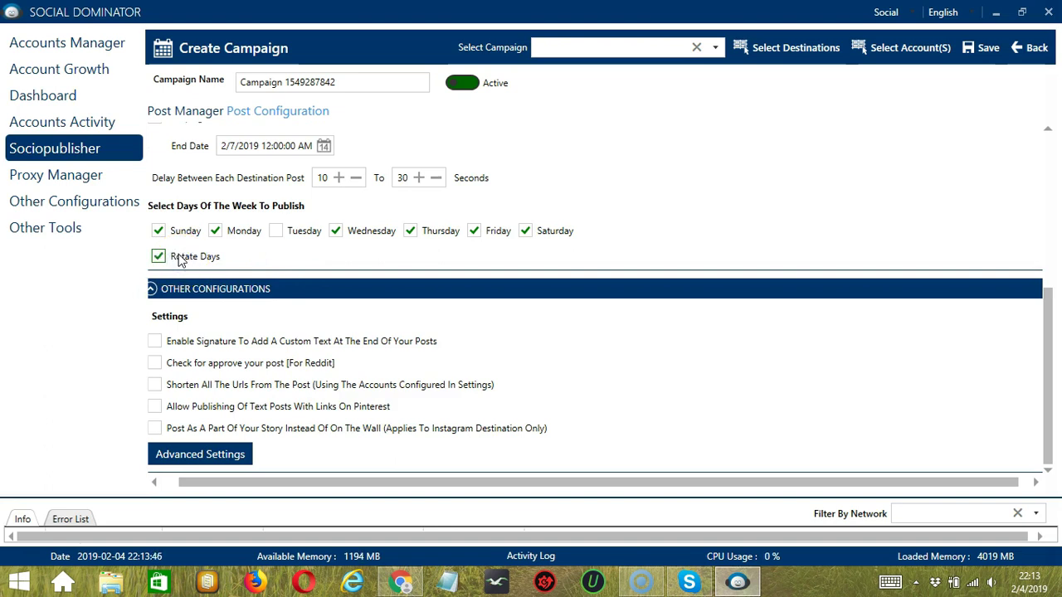
click(273, 292)
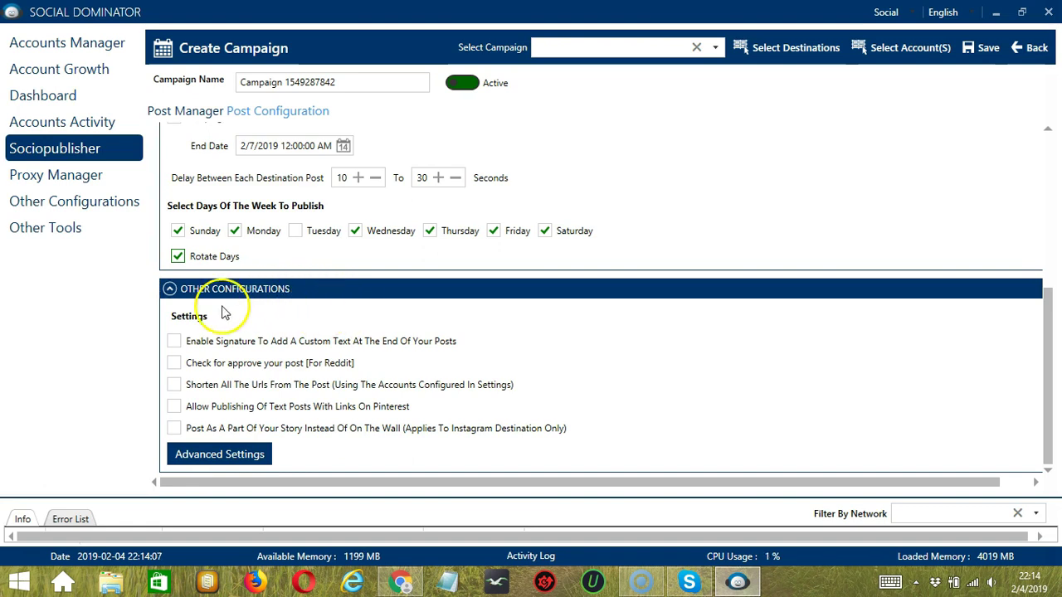
click(187, 345)
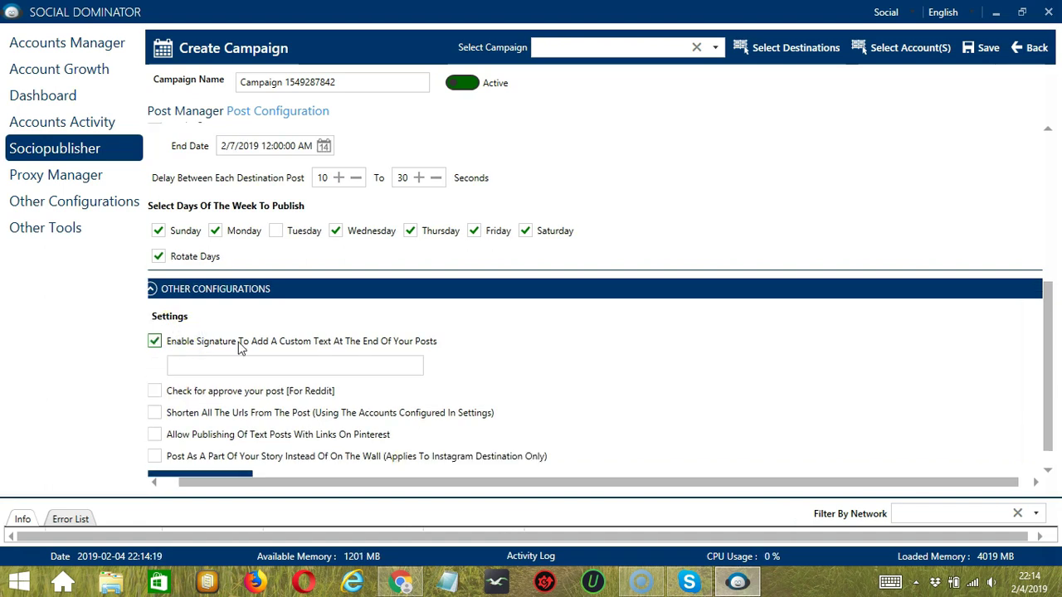
- Enable the Reddit approval check, URL shortening, Pinterest text posts with links, and Instagram posting as part of the story
scroll(239, 347, down, 1)
click(209, 364)
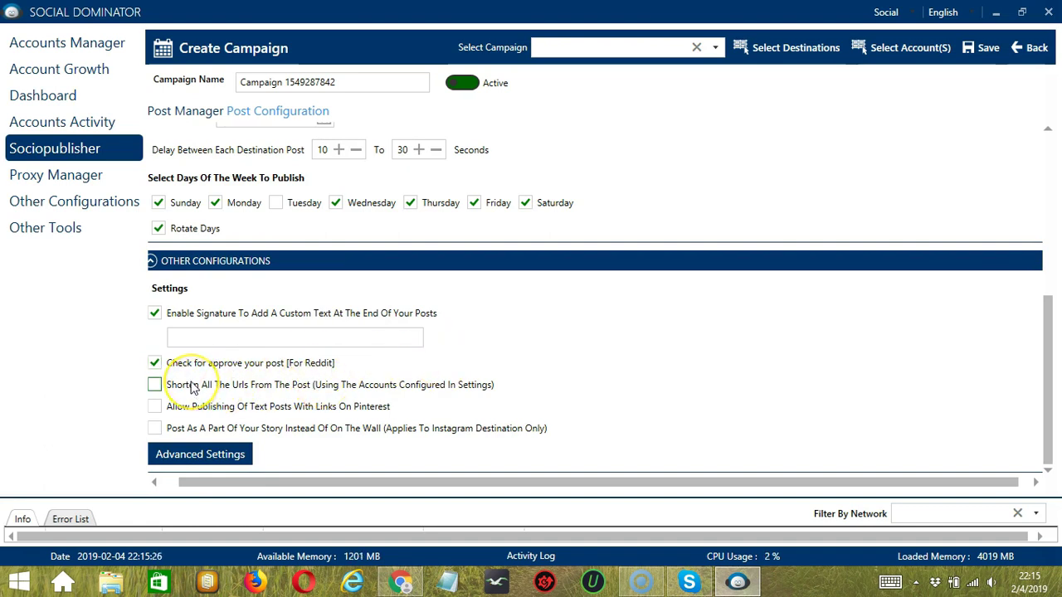
click(190, 412)
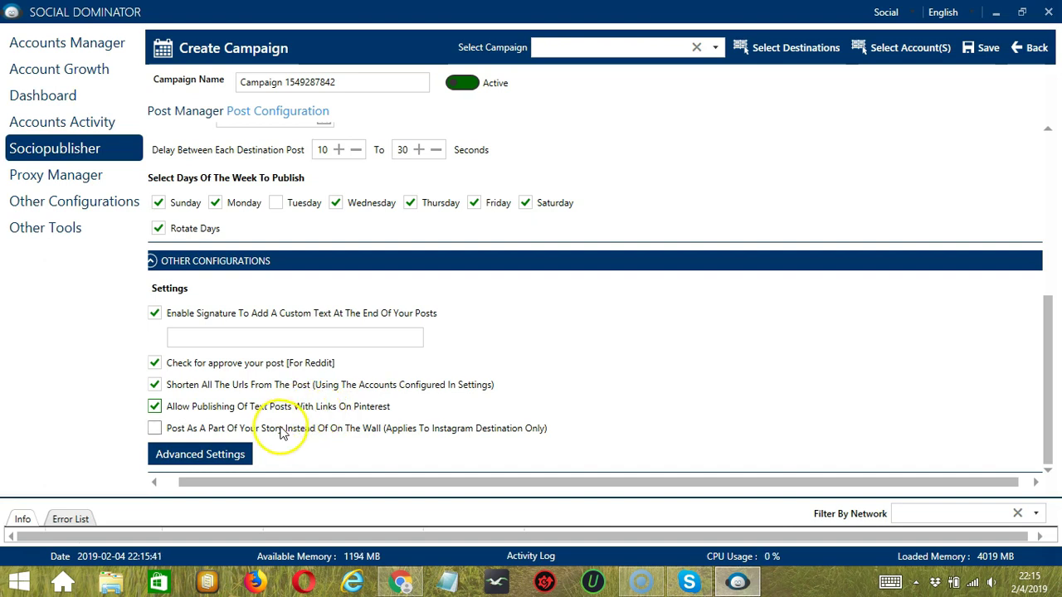
click(321, 432)
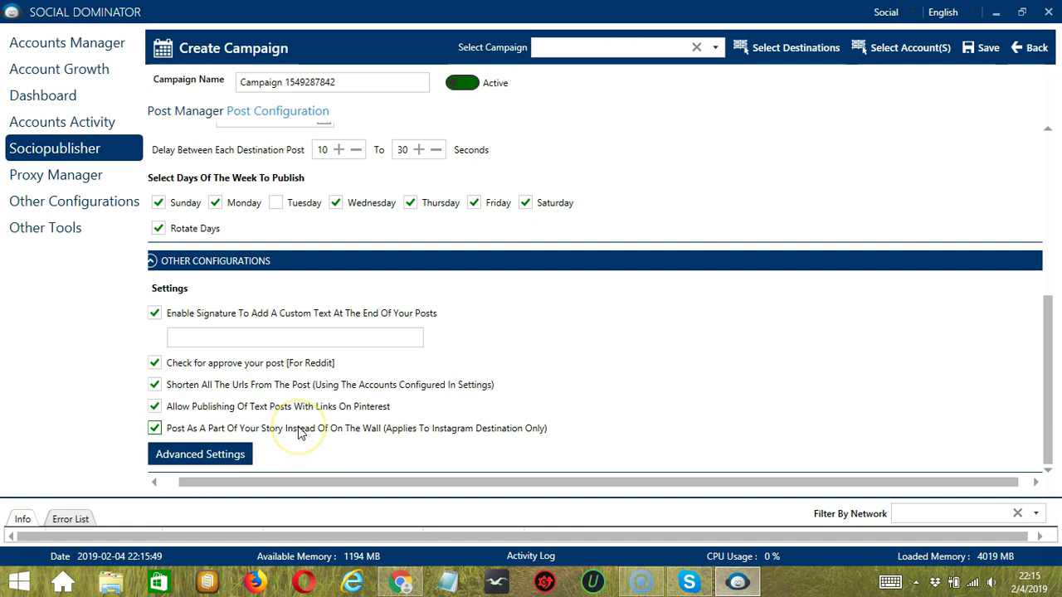
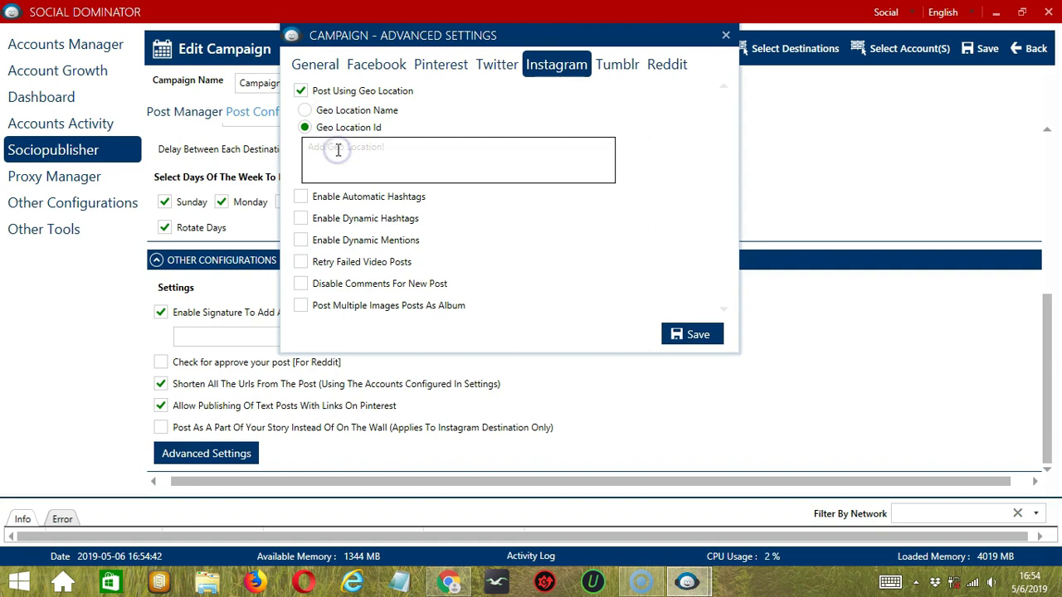
- In the Instagram advanced settings, enter geo location ID 212948257 and enable automatic hashtags for the keywords word1,word2
text(212948257)
click(300, 197)
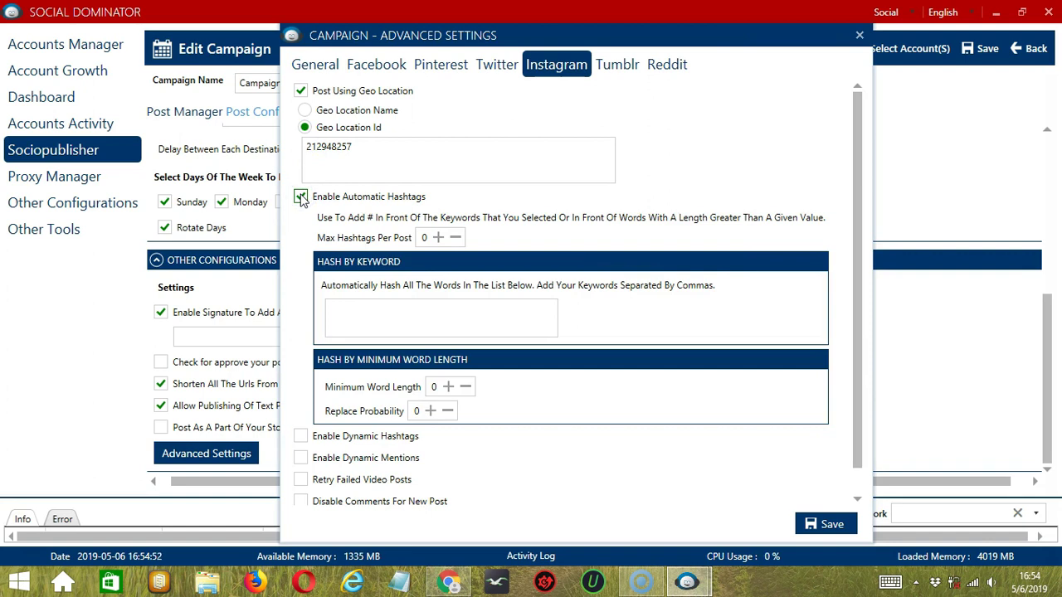
click(367, 238)
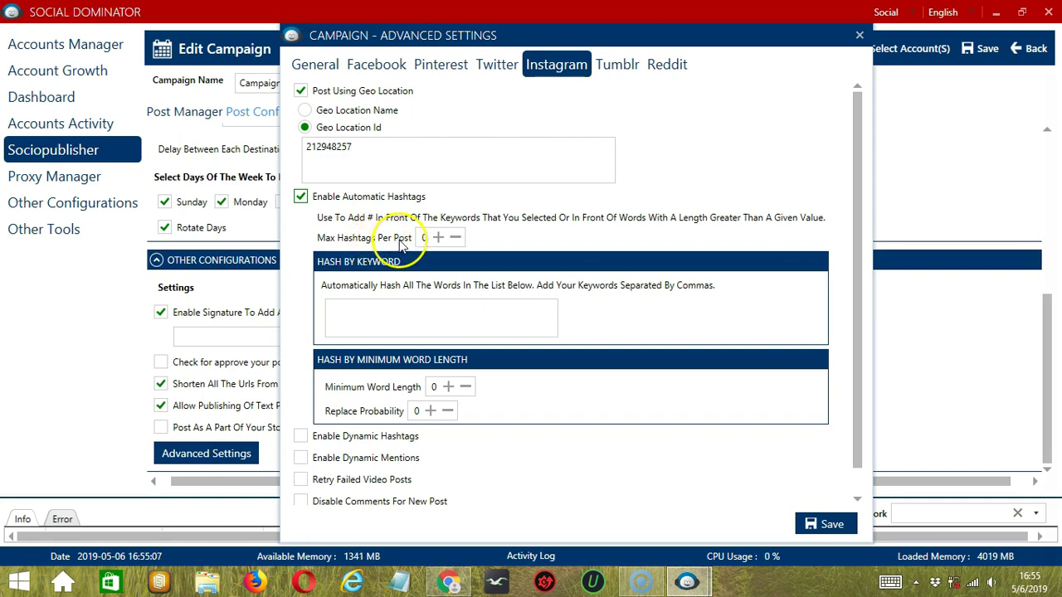
click(399, 307)
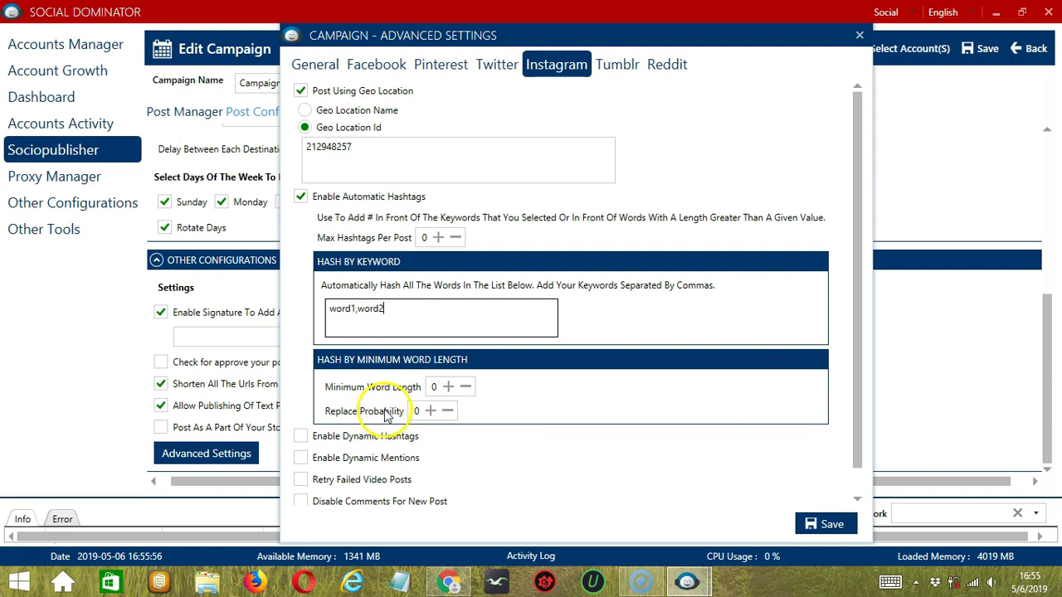
- Enable dynamic hashtags for Instagram, including adding hashtags even if the post already has hashtags
scroll(386, 415, down, 1)
click(300, 409)
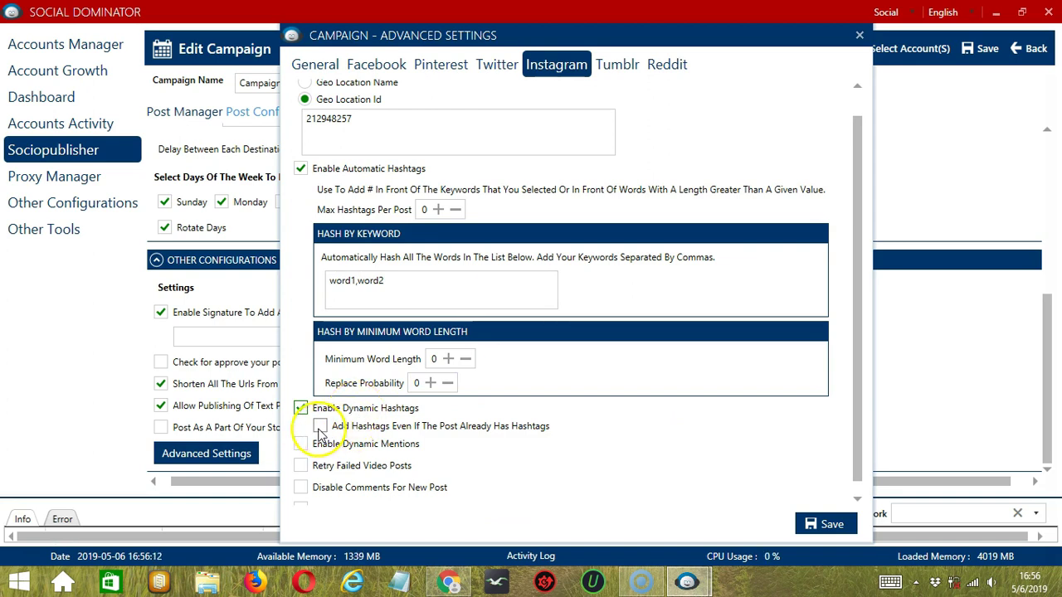
click(320, 425)
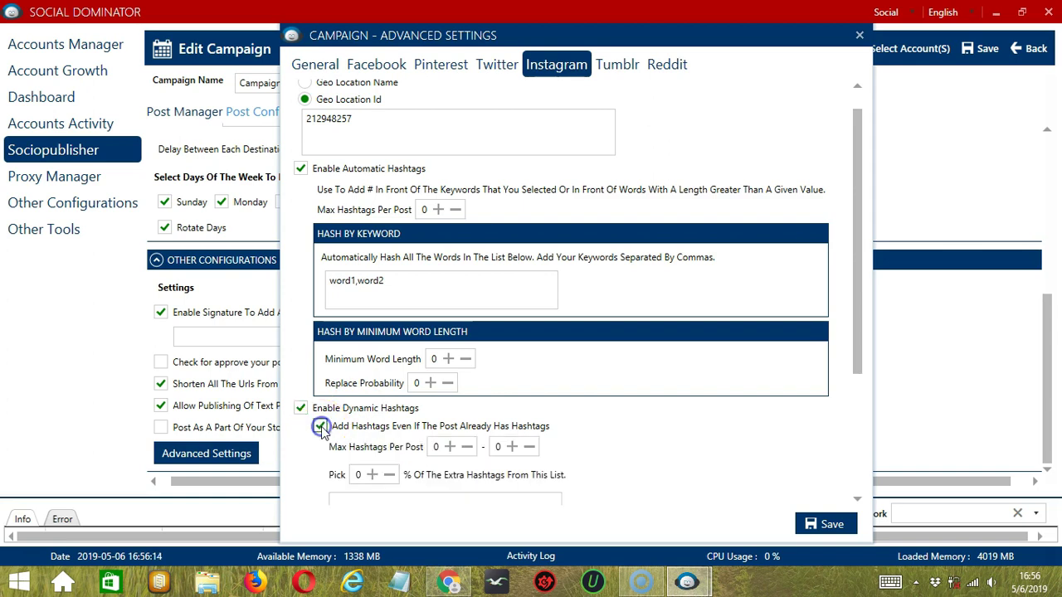
scroll(459, 419, down, 3)
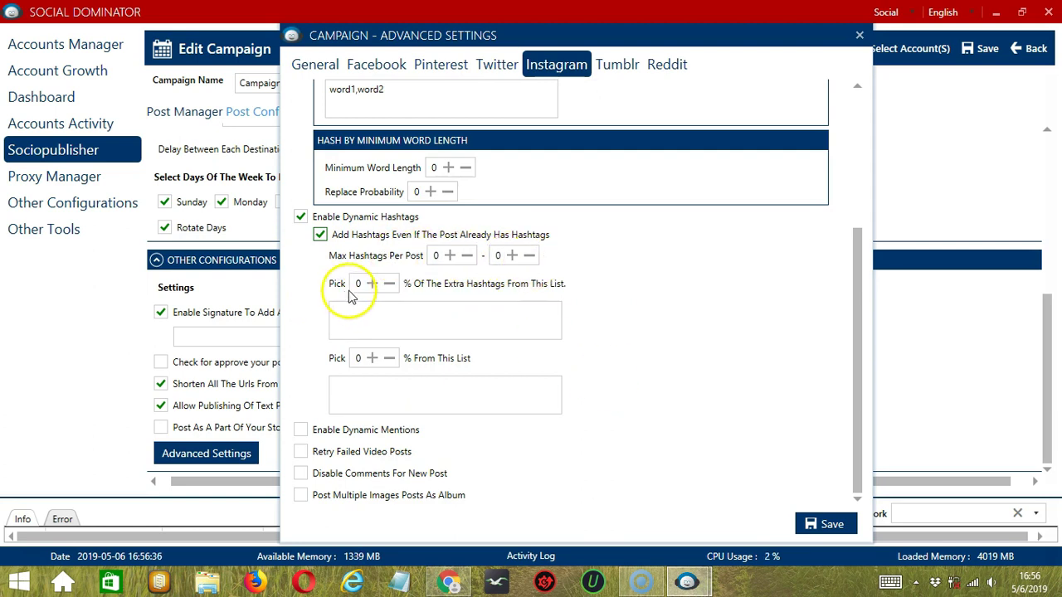
click(462, 308)
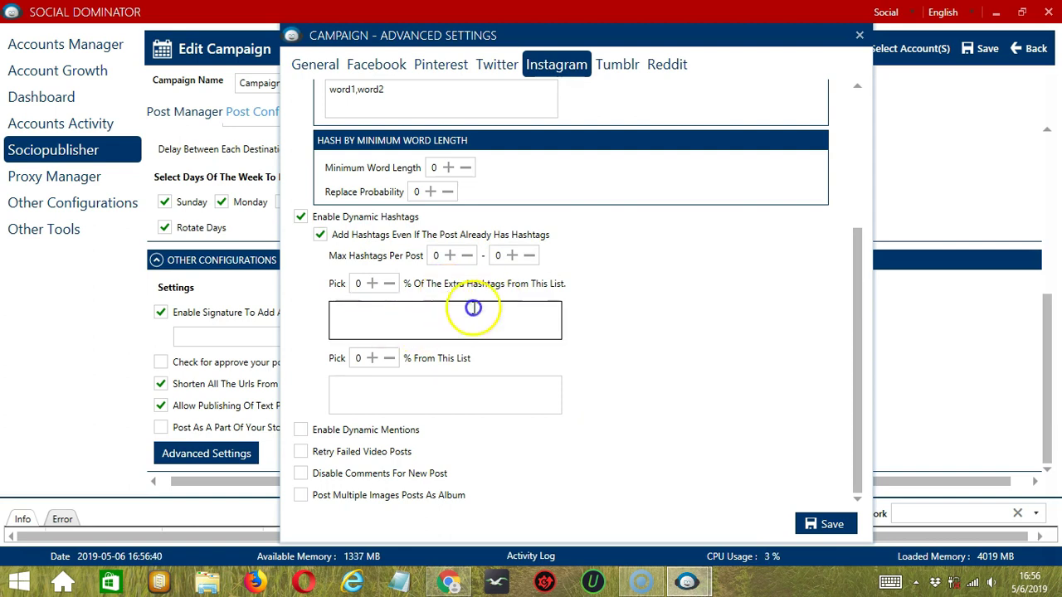
click(405, 390)
click(710, 415)
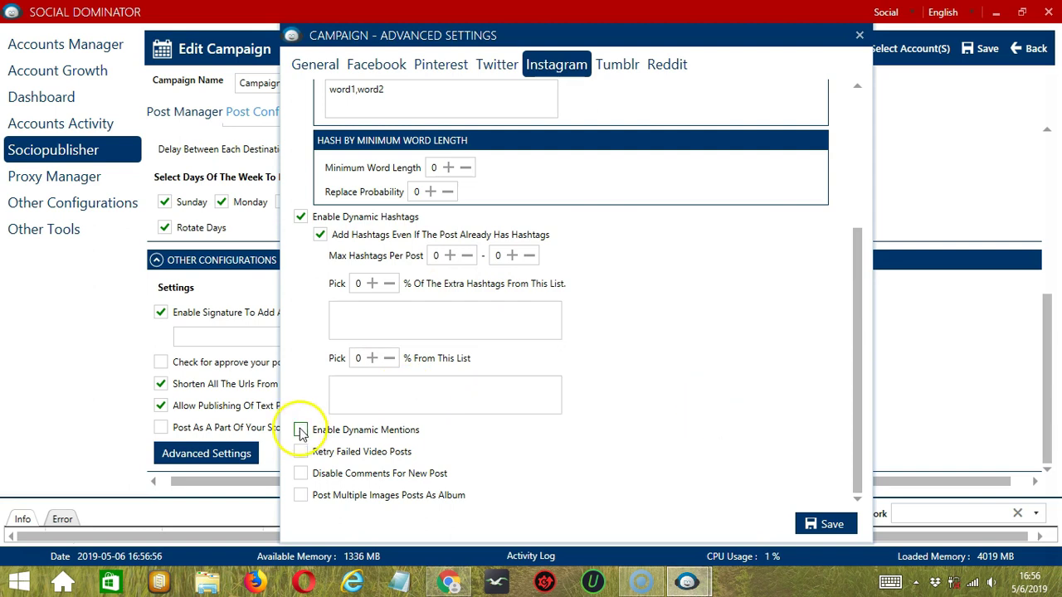
- Enable dynamic mentions with the usernames therock,username2 and delete users from the list after they are mentioned
click(300, 431)
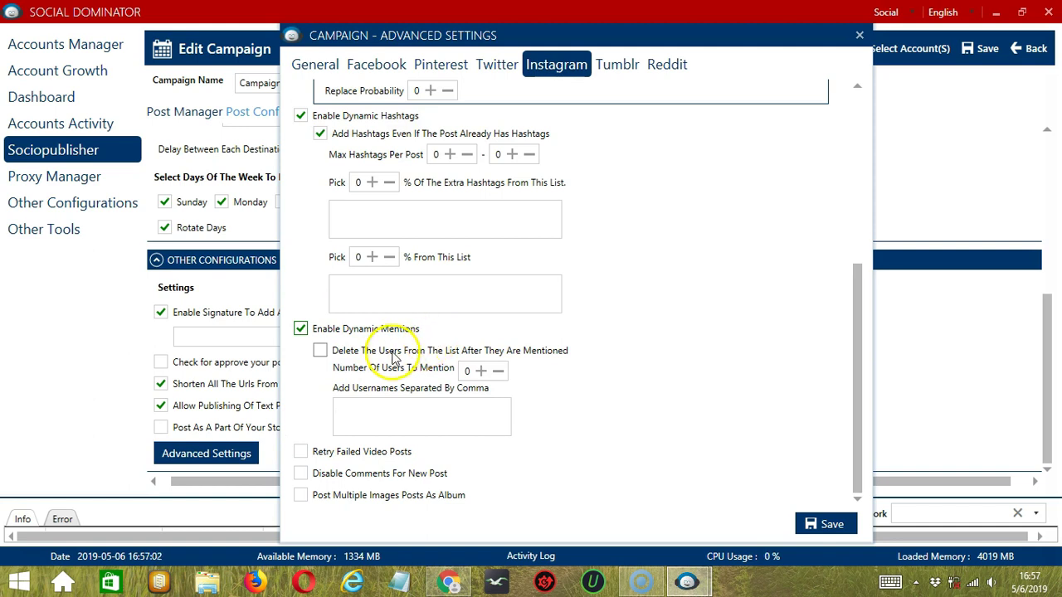
click(385, 411)
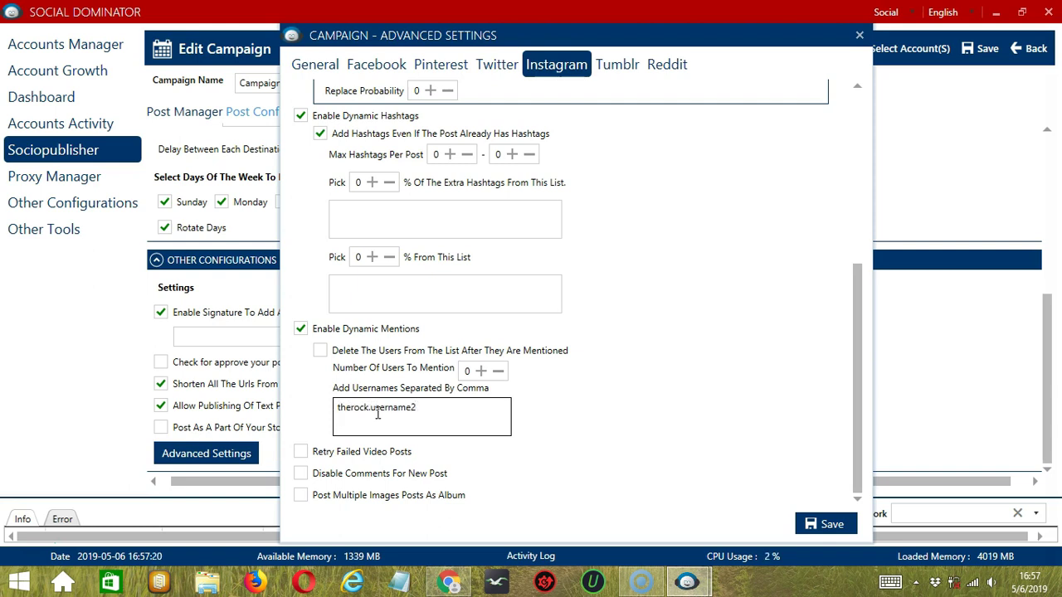
click(319, 352)
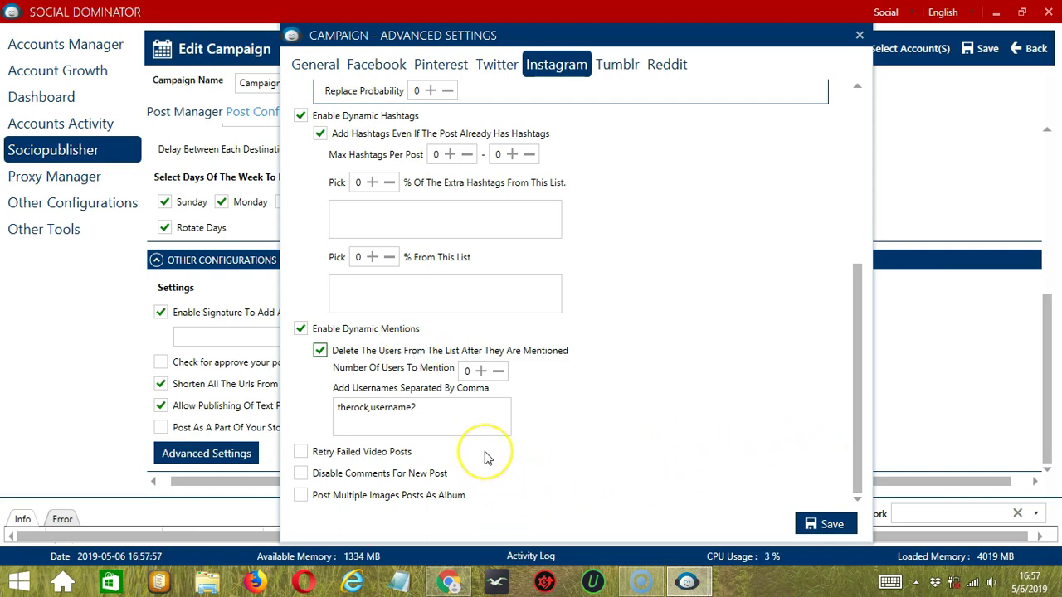
- Enable retrying failed video posts, disabling comments for new posts and posting multiple images as an album, and save the advanced settings
click(300, 453)
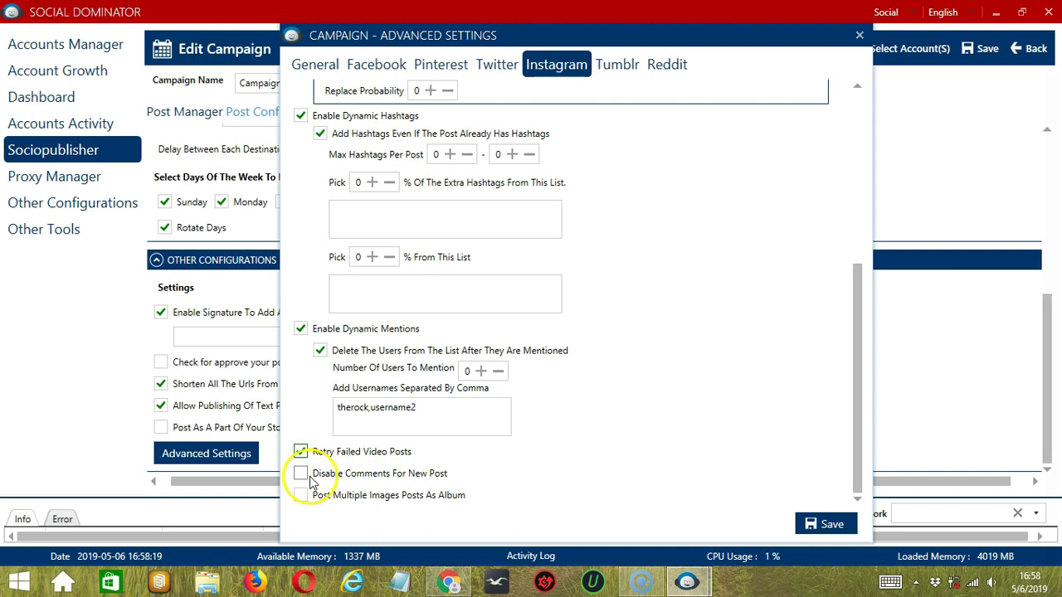
click(300, 475)
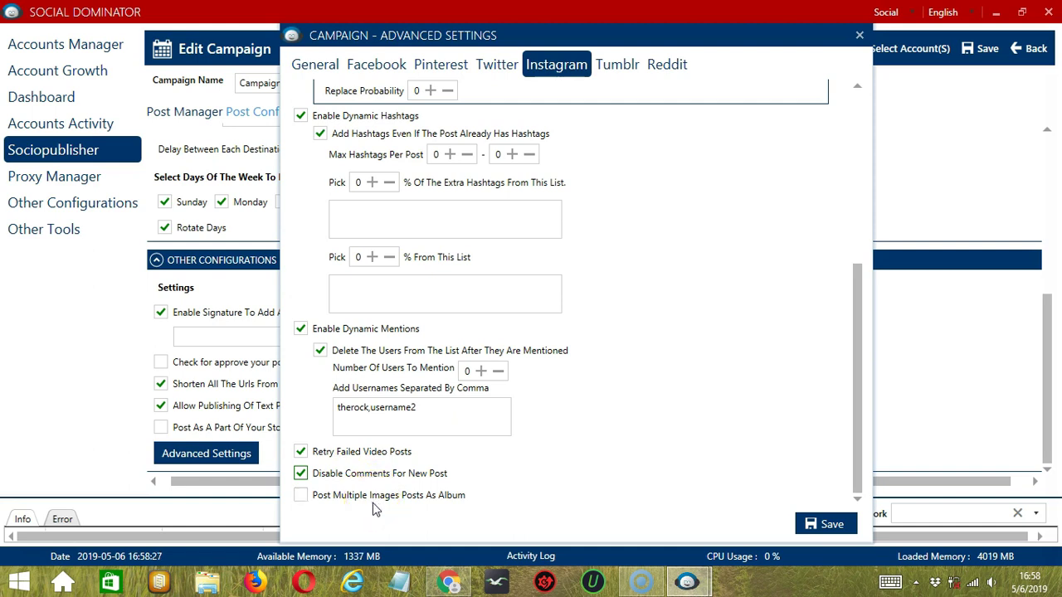
click(301, 497)
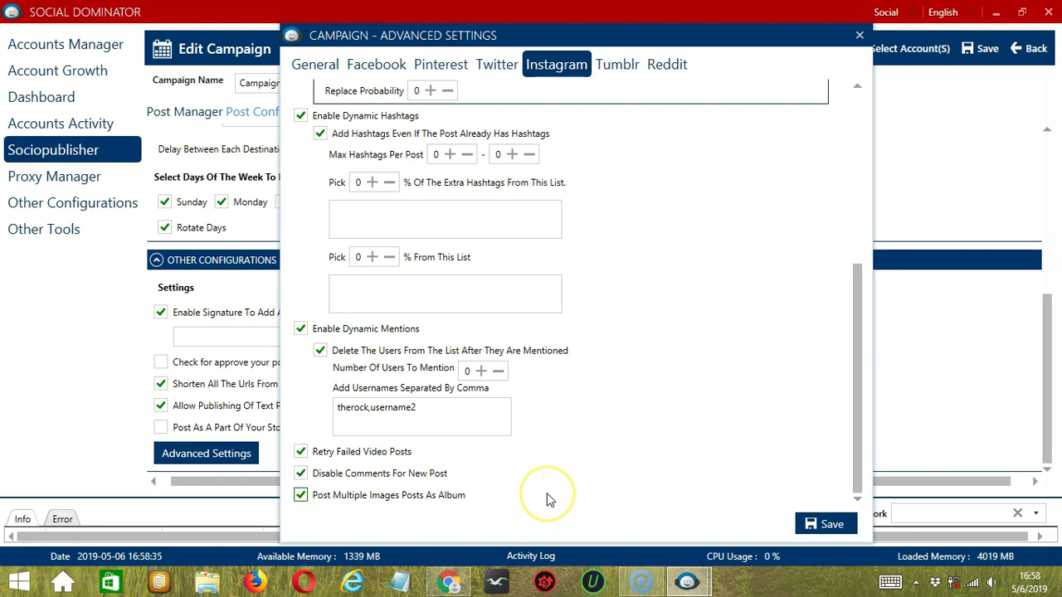
click(829, 523)
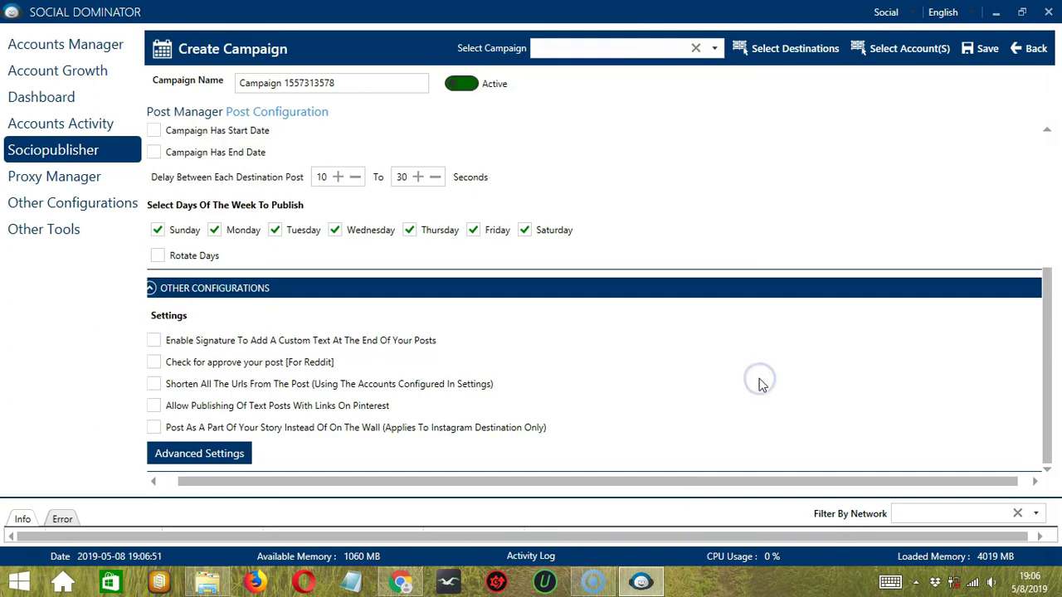
click(766, 48)
click(78, 301)
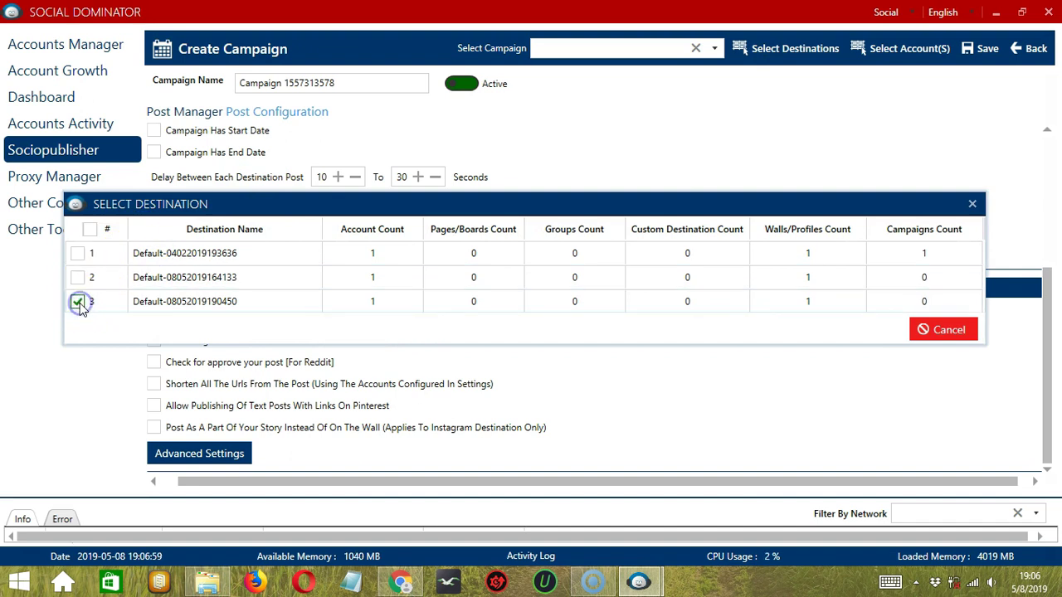
click(972, 203)
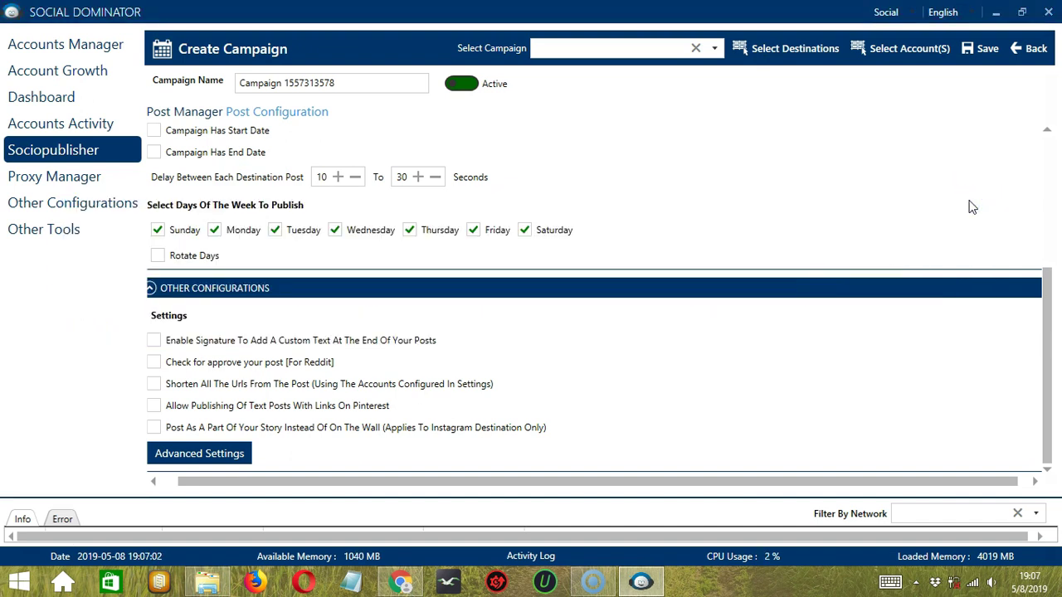
- Create and save a destination using the Instagram account and its wall/profile, and save the campaign
click(900, 51)
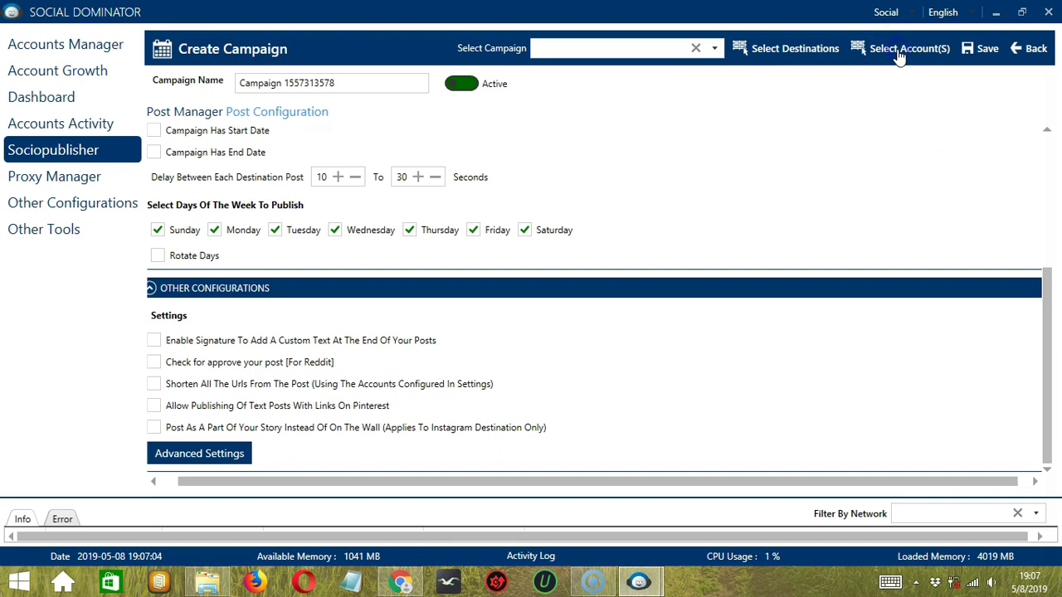
click(96, 403)
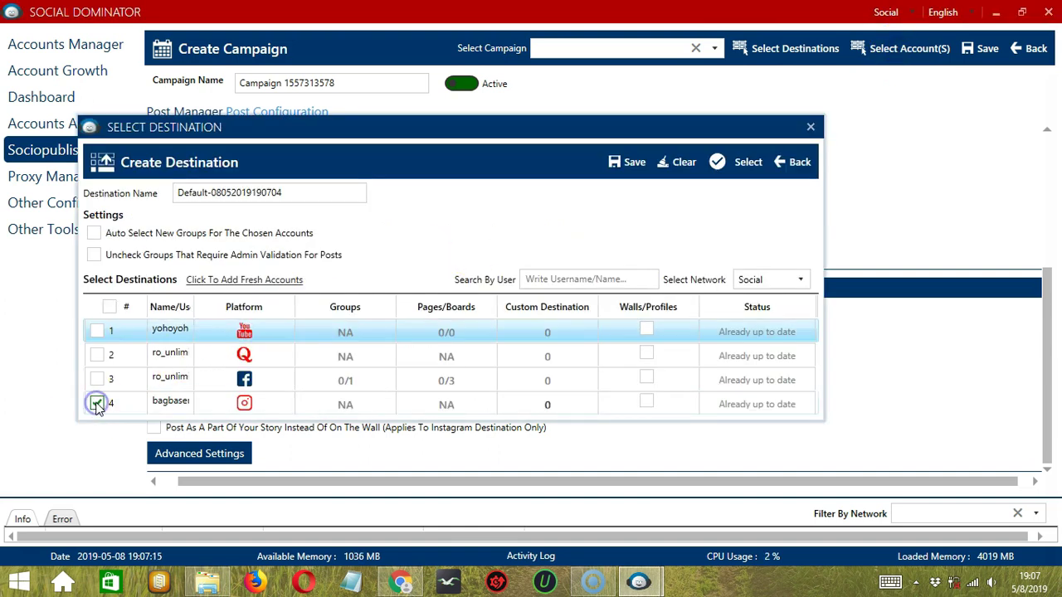
click(647, 402)
click(635, 166)
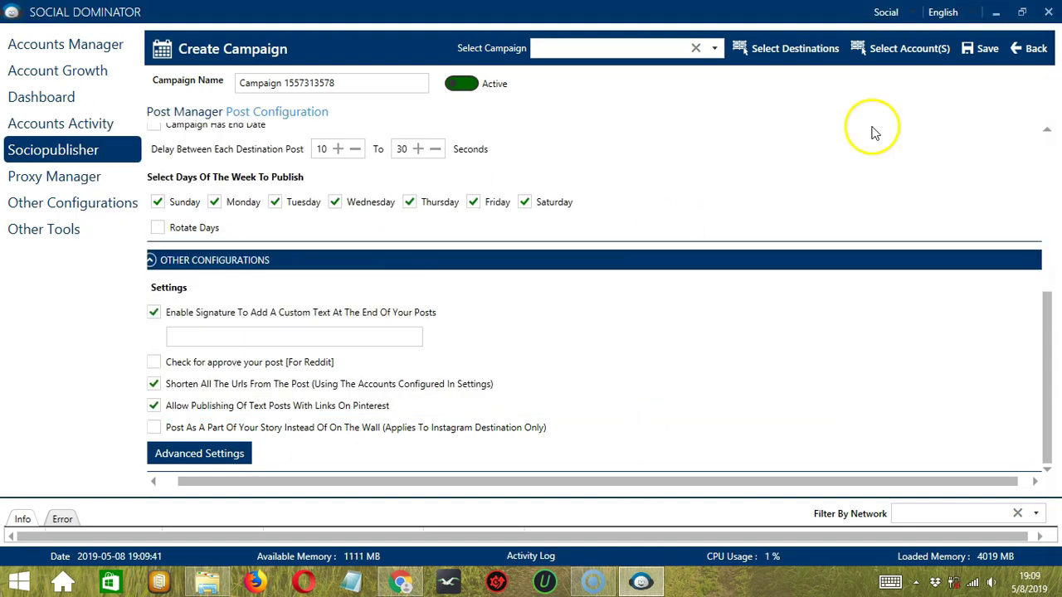
click(986, 48)
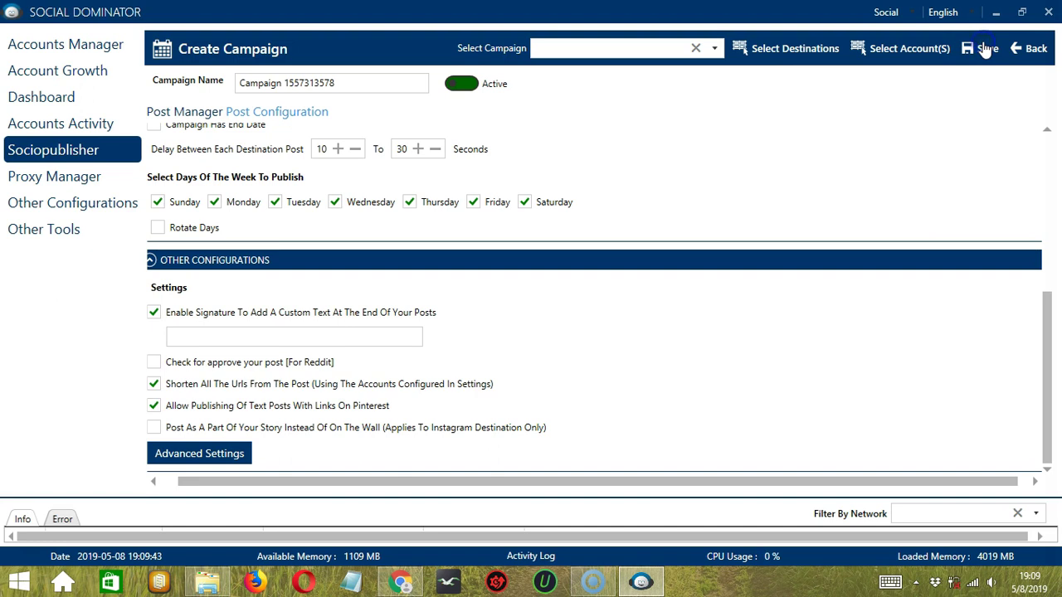